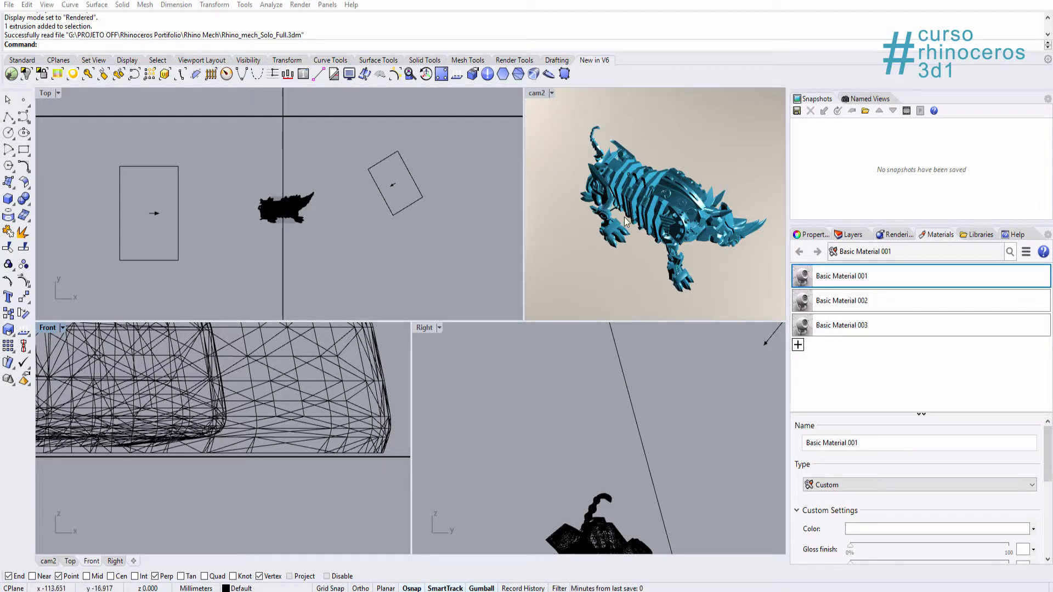
# - Reset all render settings to their defaults
pyautogui.moveTo(638, 239); pyautogui.dragTo(576, 175, button='right')
pyautogui.click(539, 93)
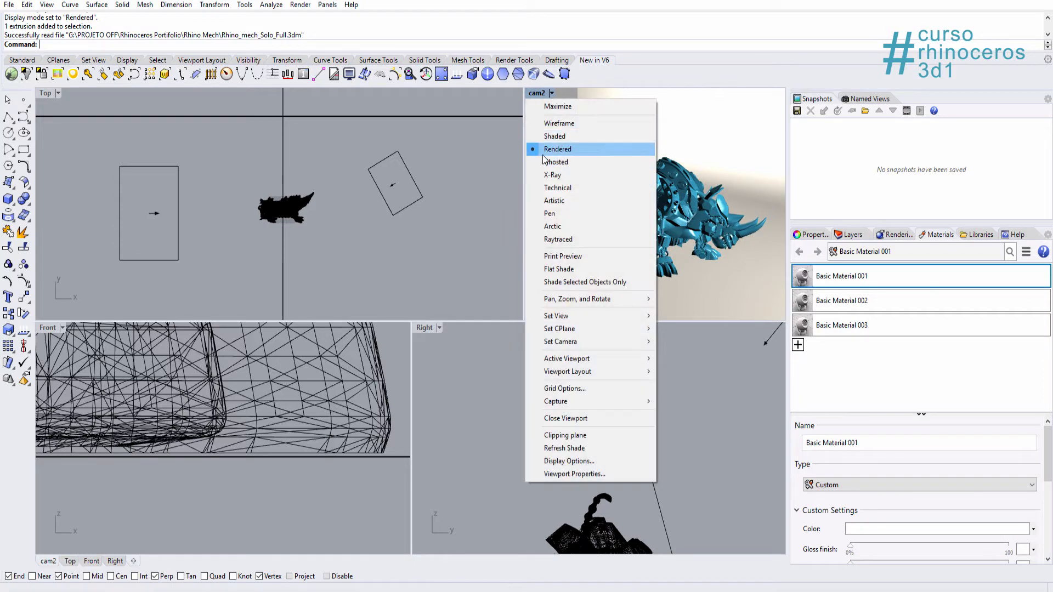
pyautogui.click(662, 248)
pyautogui.moveTo(662, 248); pyautogui.dragTo(644, 222, button='right')
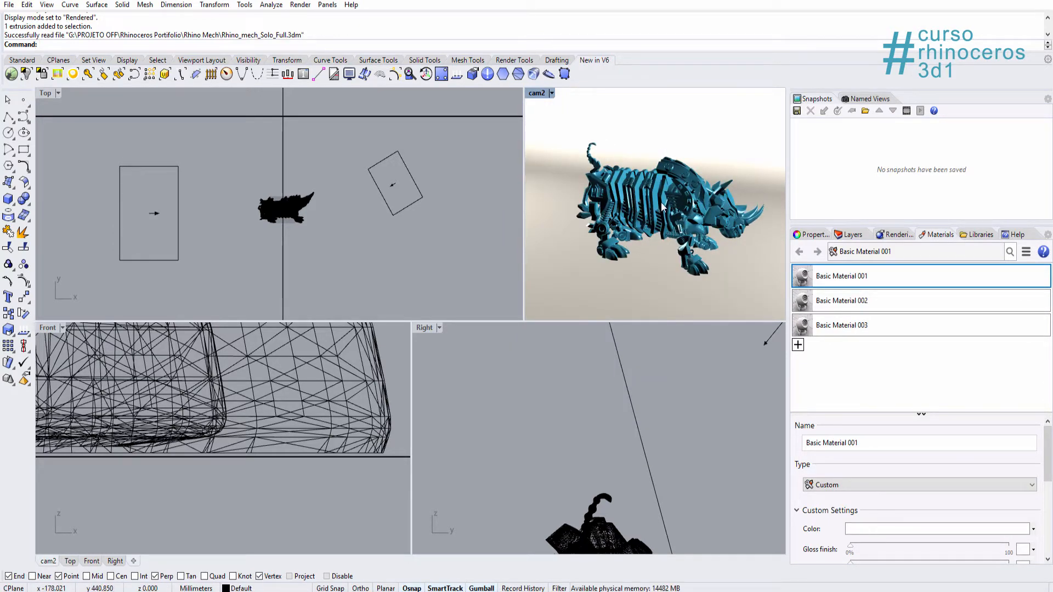
pyautogui.click(897, 237)
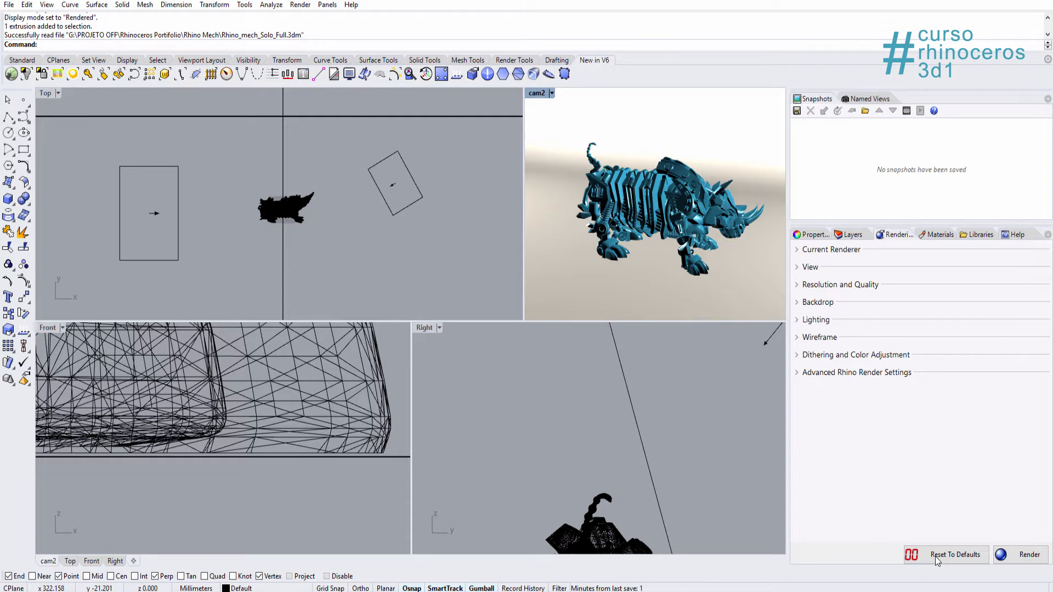
pyautogui.click(936, 556)
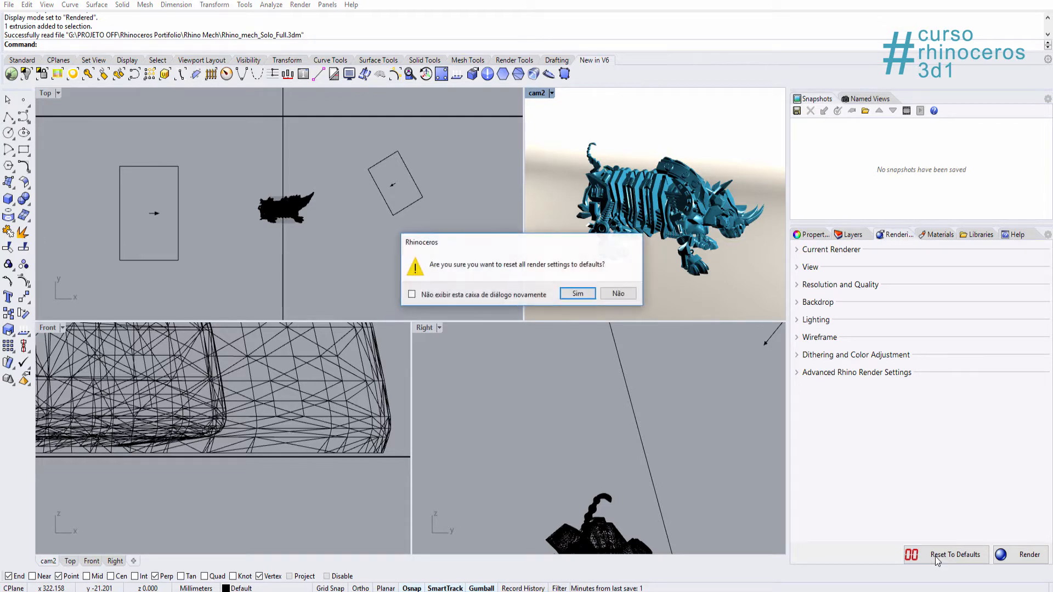
pyautogui.click(572, 298)
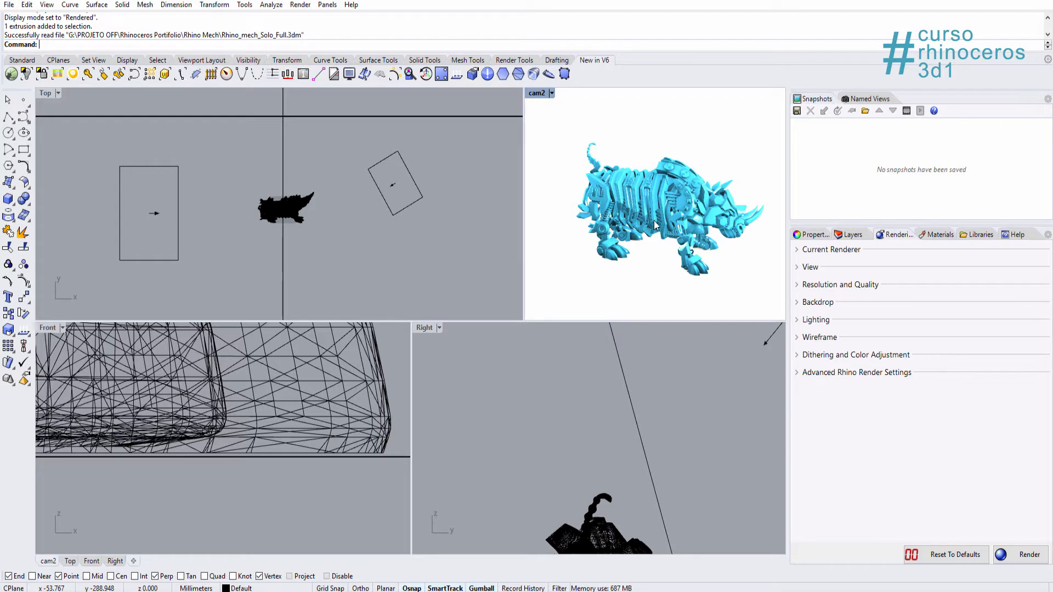
# - Turn off both rectangular lights flanking the rhino model
pyautogui.click(422, 192)
pyautogui.click(422, 192)
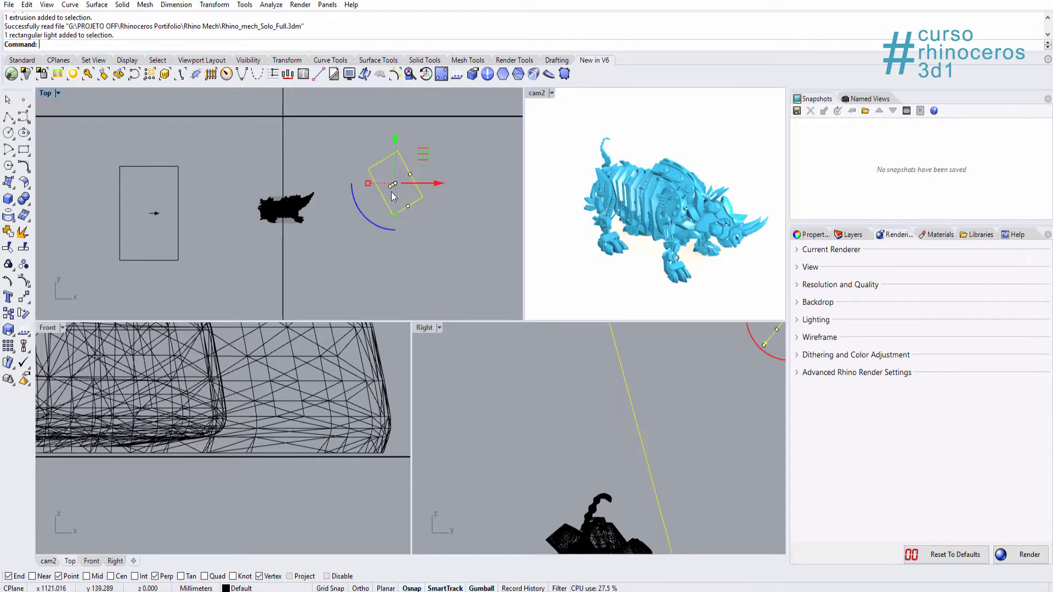
pyautogui.keyDown('shift'); pyautogui.click(176, 173); pyautogui.keyUp('shift')
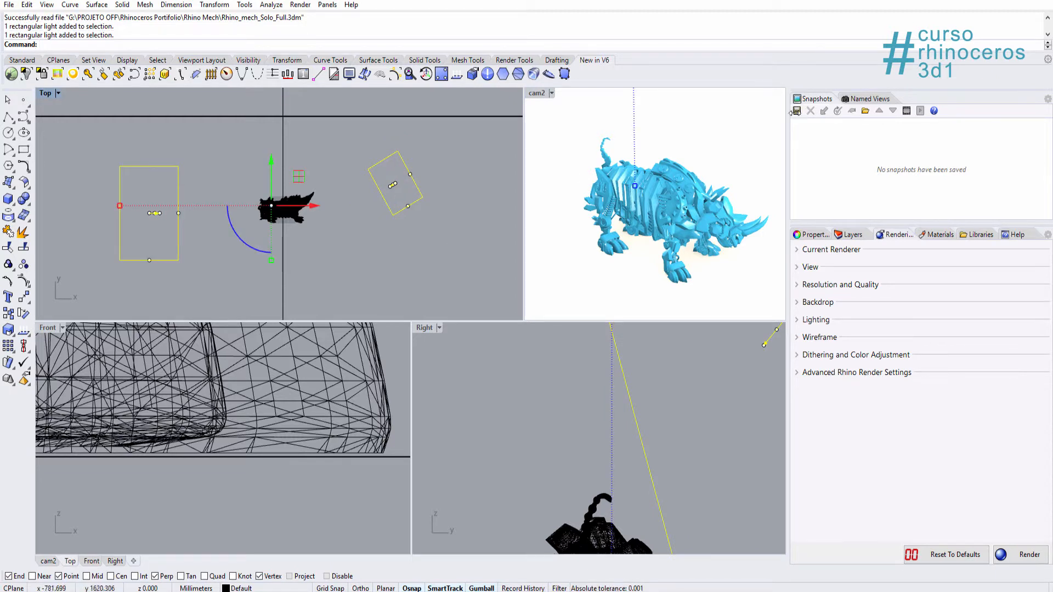
pyautogui.click(811, 235)
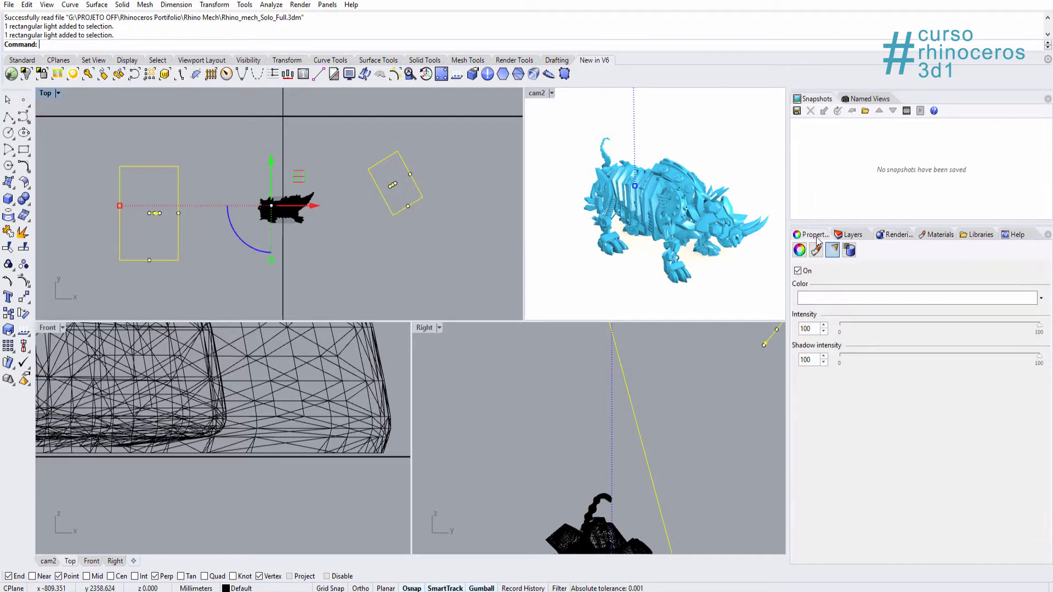
pyautogui.click(808, 275)
pyautogui.click(447, 242)
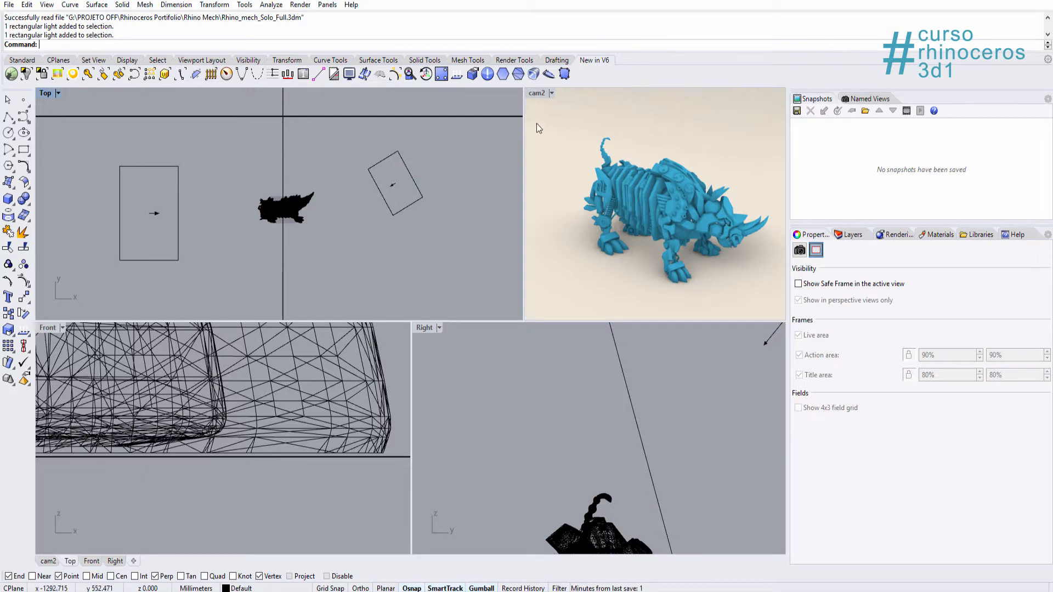
# - Maximize the cam2 viewport and examine the rhino's shading and ground shadows around the body and feet
pyautogui.doubleClick(535, 93)
pyautogui.moveTo(436, 306); pyautogui.dragTo(435, 354, button='right')
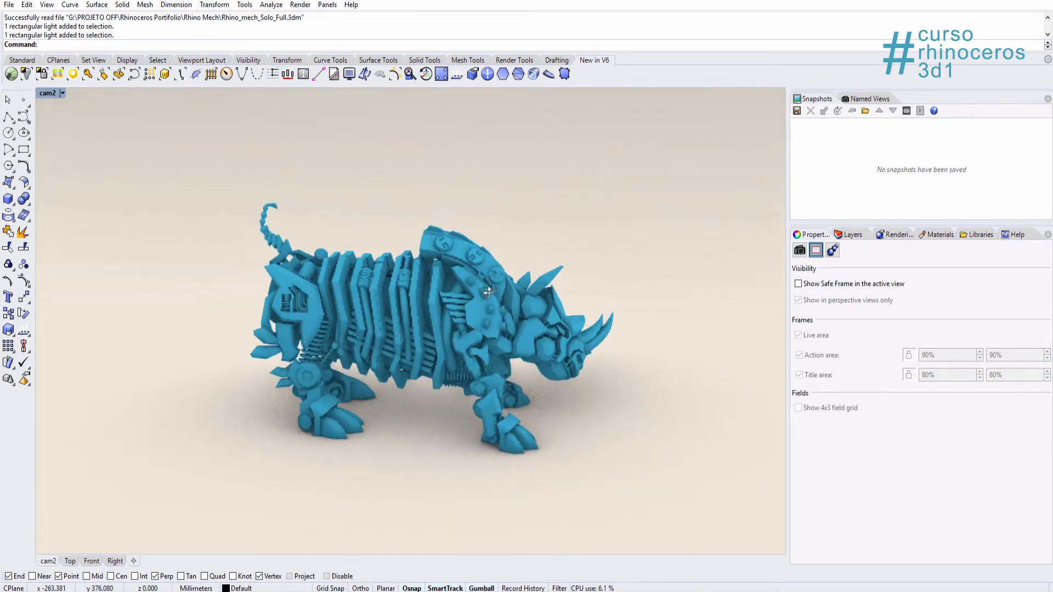
pyautogui.scroll(5, 436, 354)
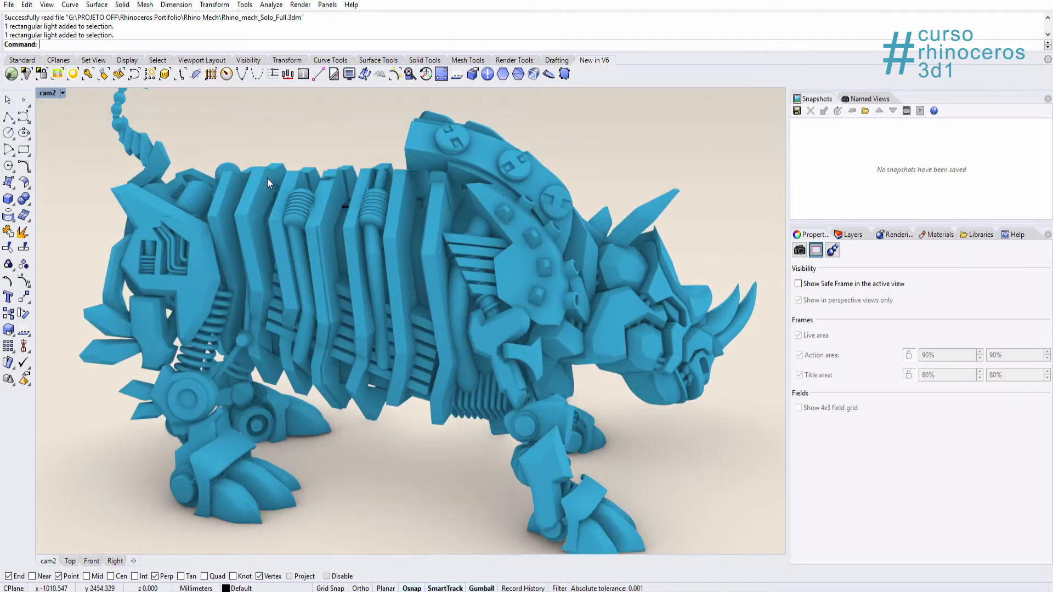
pyautogui.scroll(3, 317, 189)
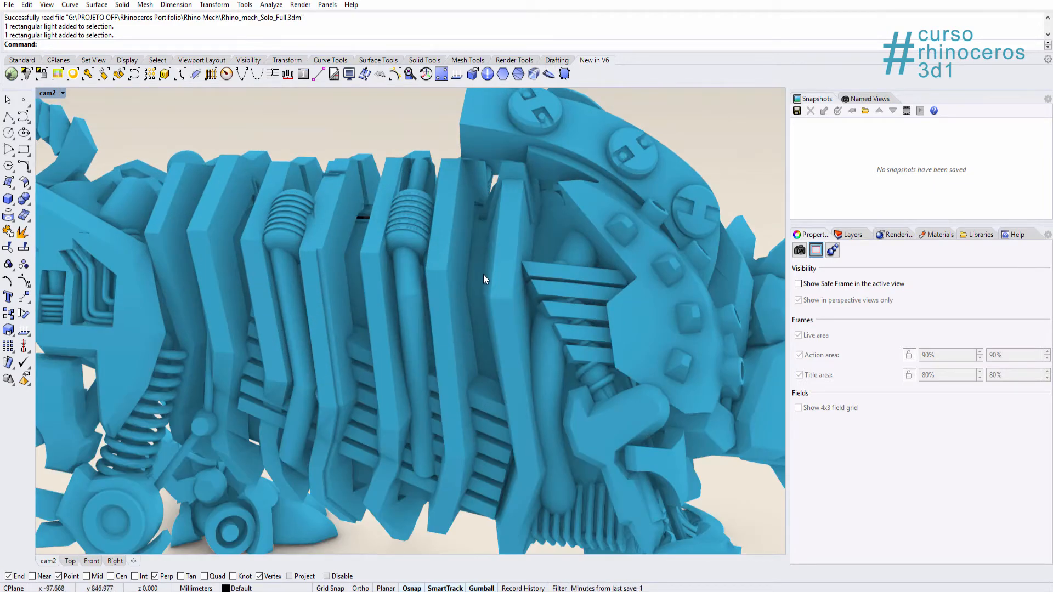
pyautogui.keyDown('shift'); pyautogui.moveTo(426, 321); pyautogui.dragTo(493, 230, button='right'); pyautogui.keyUp('shift')
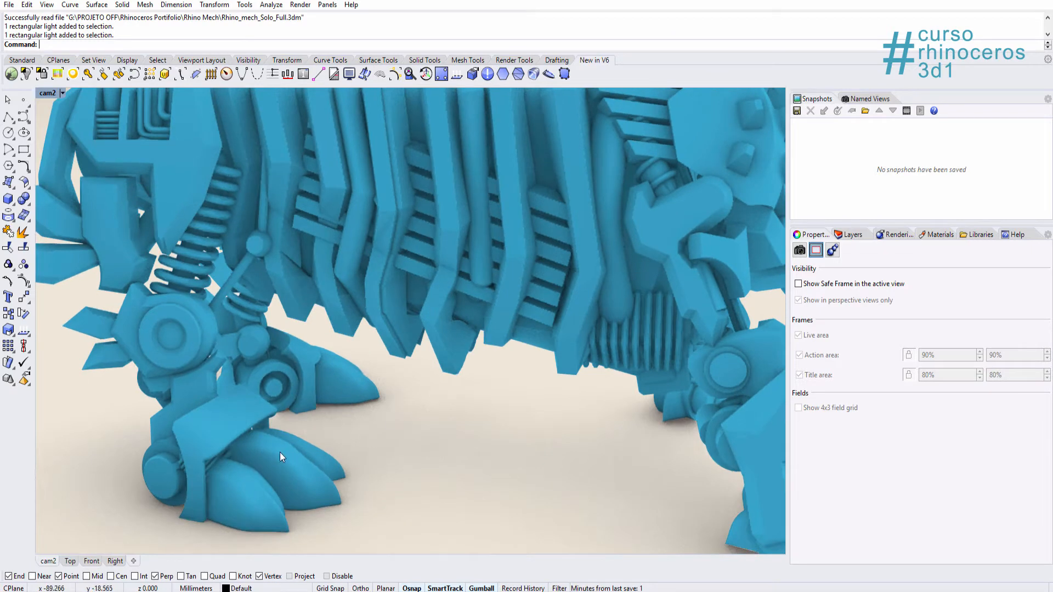
pyautogui.scroll(3, 214, 524)
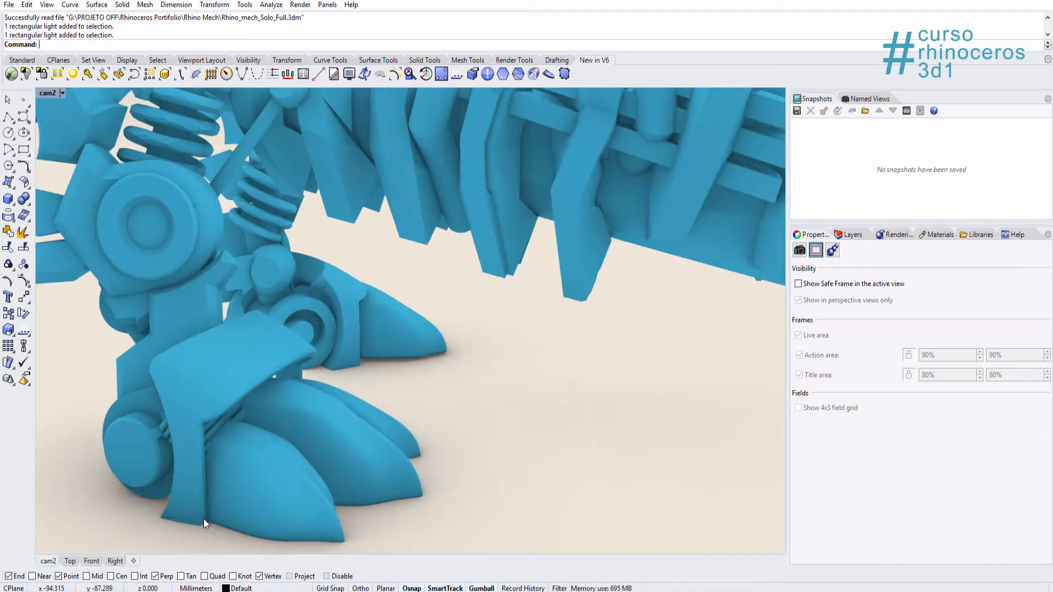
pyautogui.scroll(-5, 417, 447)
pyautogui.moveTo(427, 438); pyautogui.dragTo(312, 392, button='right')
pyautogui.moveTo(494, 330); pyautogui.dragTo(559, 358, button='right')
pyautogui.scroll(-5, 431, 380)
pyautogui.scroll(2, 524, 425)
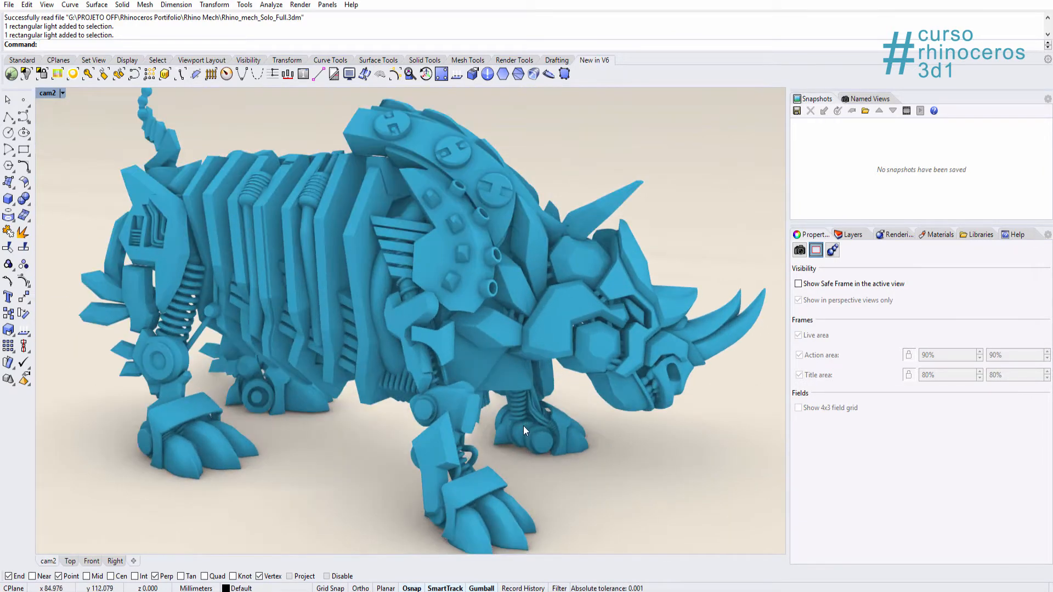
pyautogui.scroll(-3, 354, 282)
# - Compare the cam2 viewport in Shaded display mode and return it to Rendered
pyautogui.hotkey('ctrl', 'alt', 's')
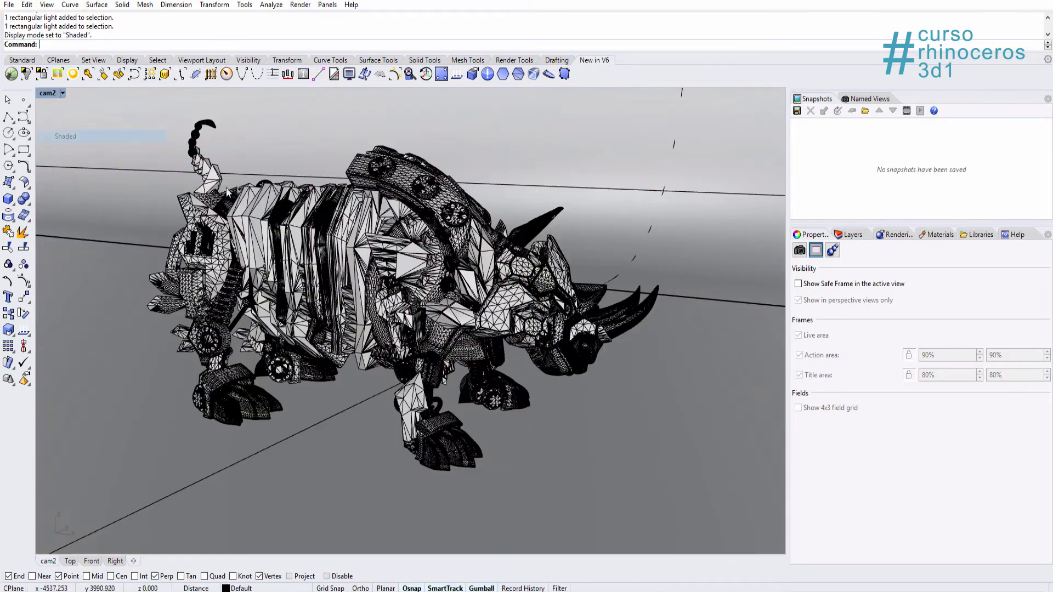
pyautogui.click(55, 95)
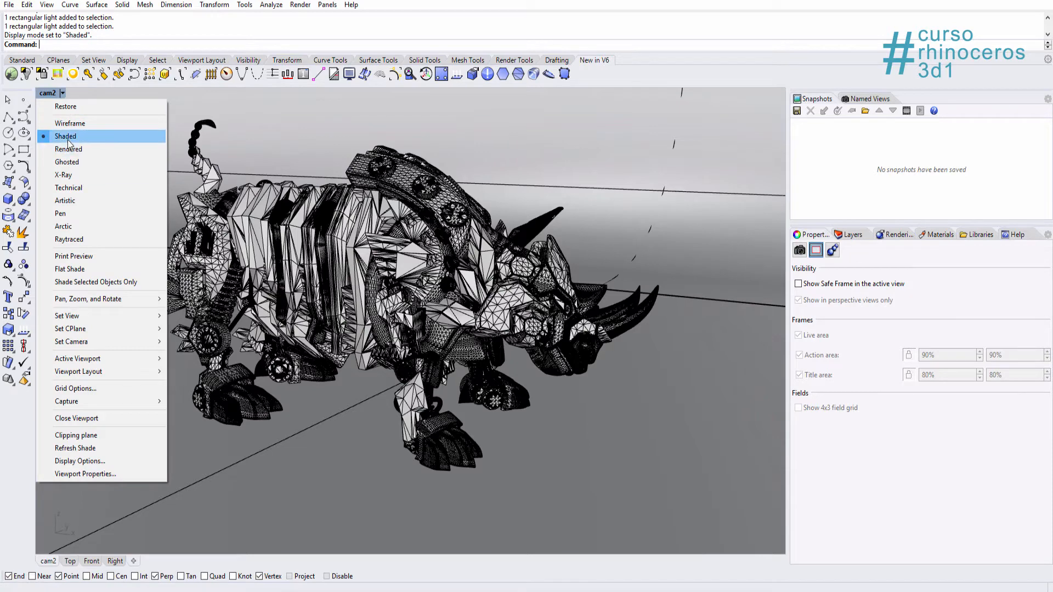
pyautogui.click(74, 149)
pyautogui.moveTo(454, 300); pyautogui.dragTo(434, 300, button='right')
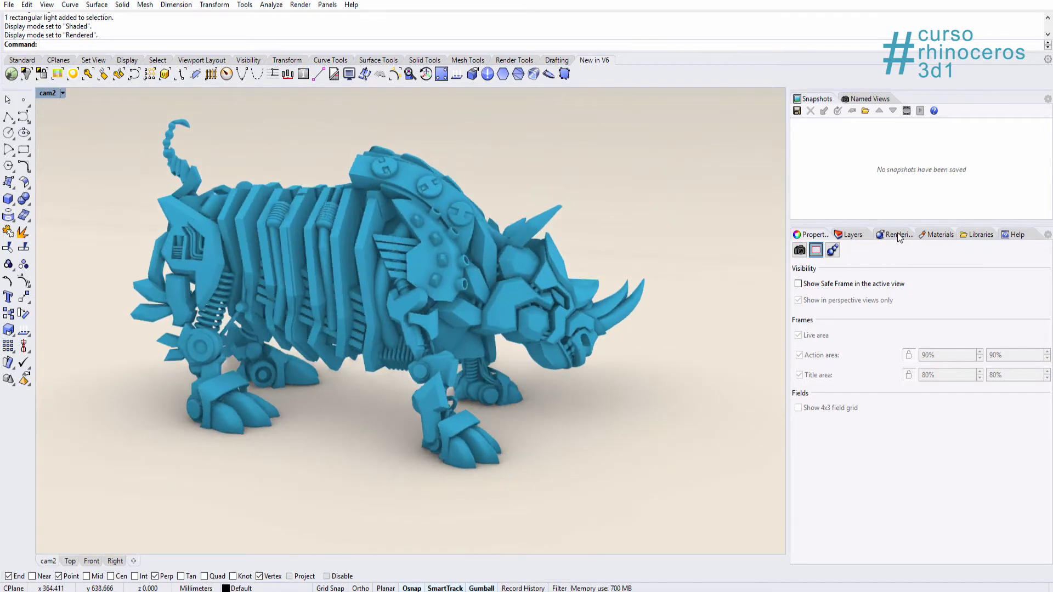
# - Set the render quality to Good quality in the rendering settings
pyautogui.click(898, 235)
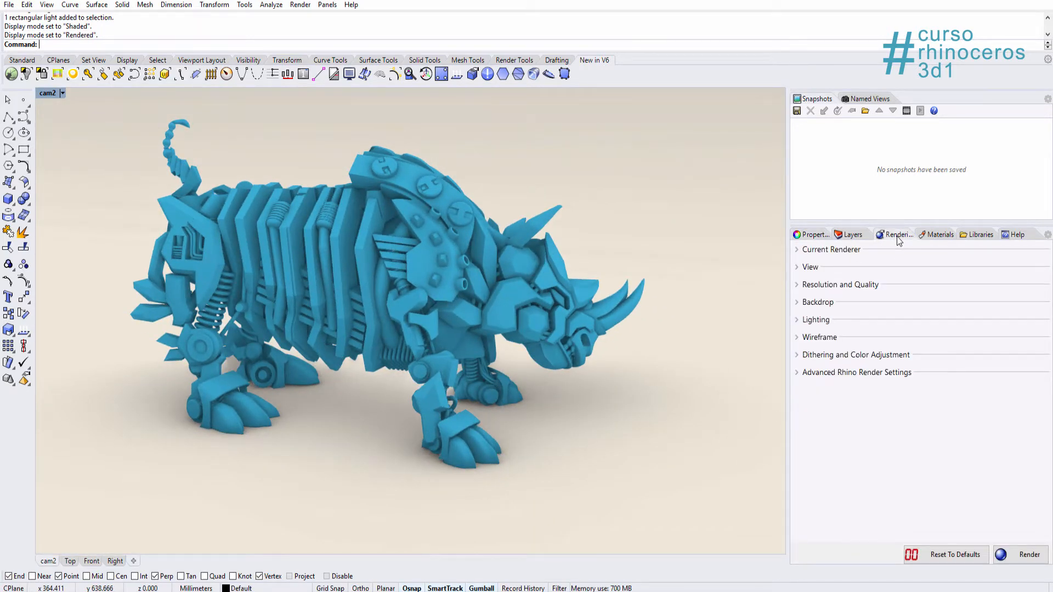
pyautogui.click(809, 268)
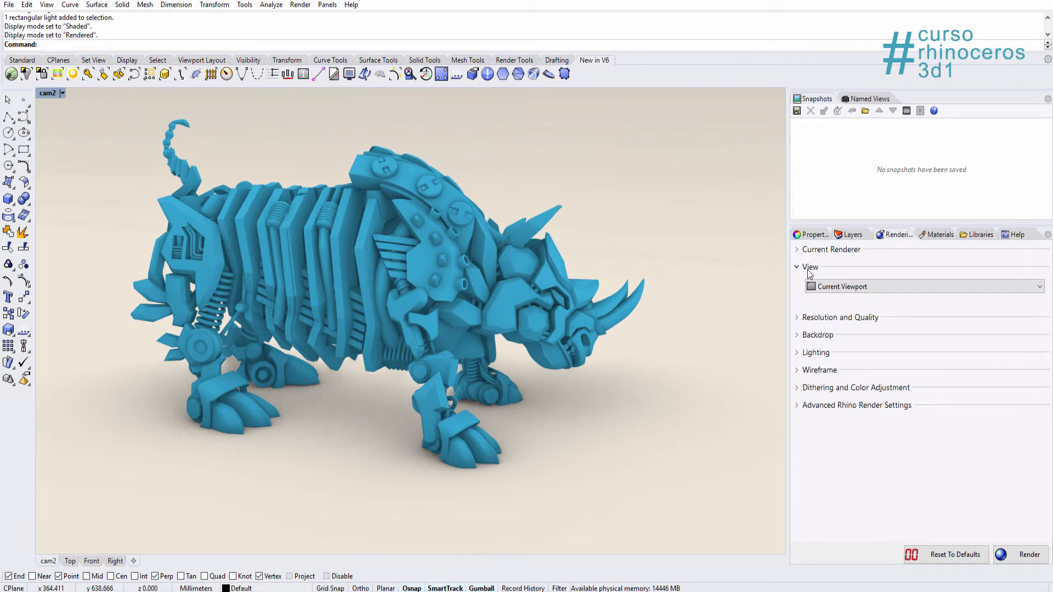
pyautogui.click(809, 268)
pyautogui.click(815, 285)
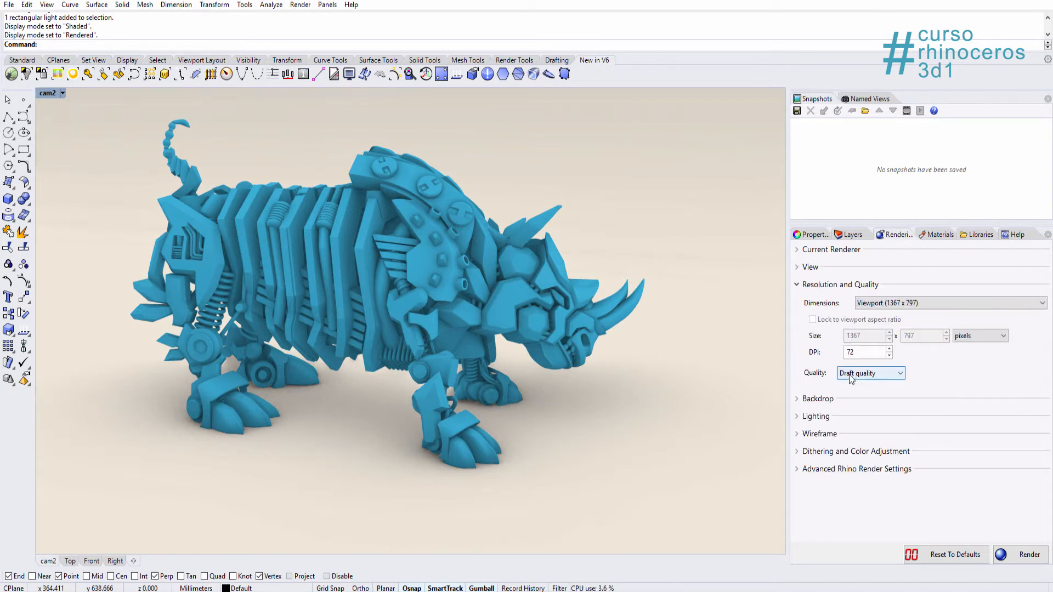
pyautogui.click(856, 374)
pyautogui.click(862, 405)
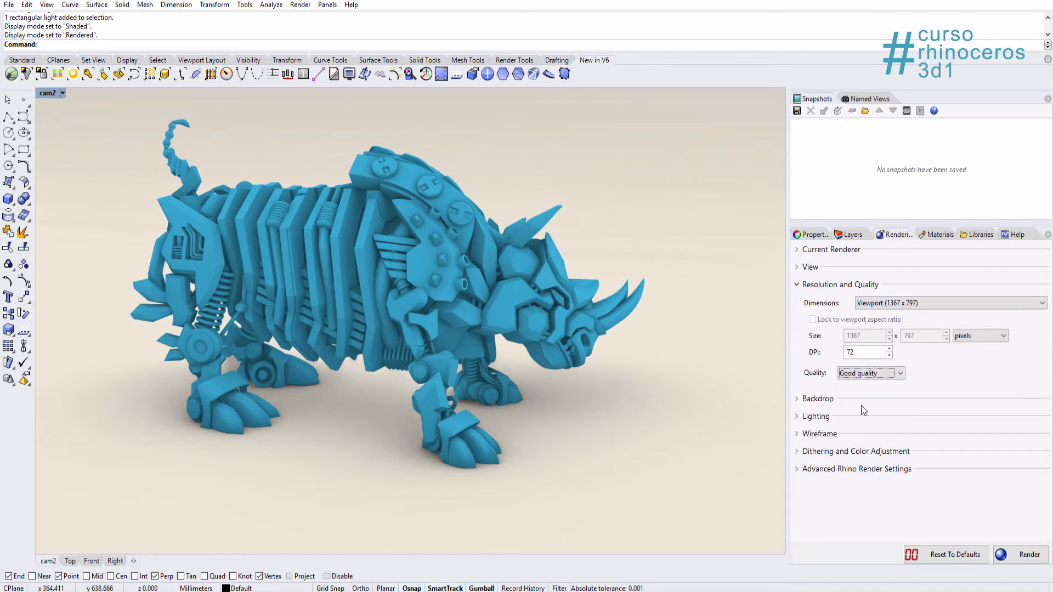
pyautogui.click(817, 285)
# - Change the backdrop's solid color to a dark reddish brown and check it behind the rhino
pyautogui.click(816, 303)
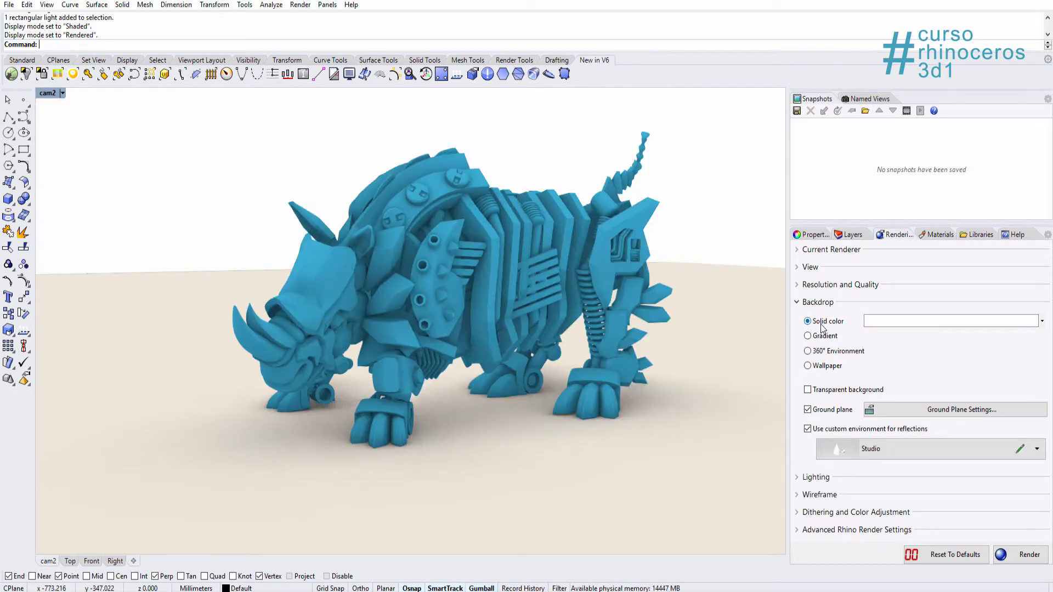
pyautogui.click(880, 323)
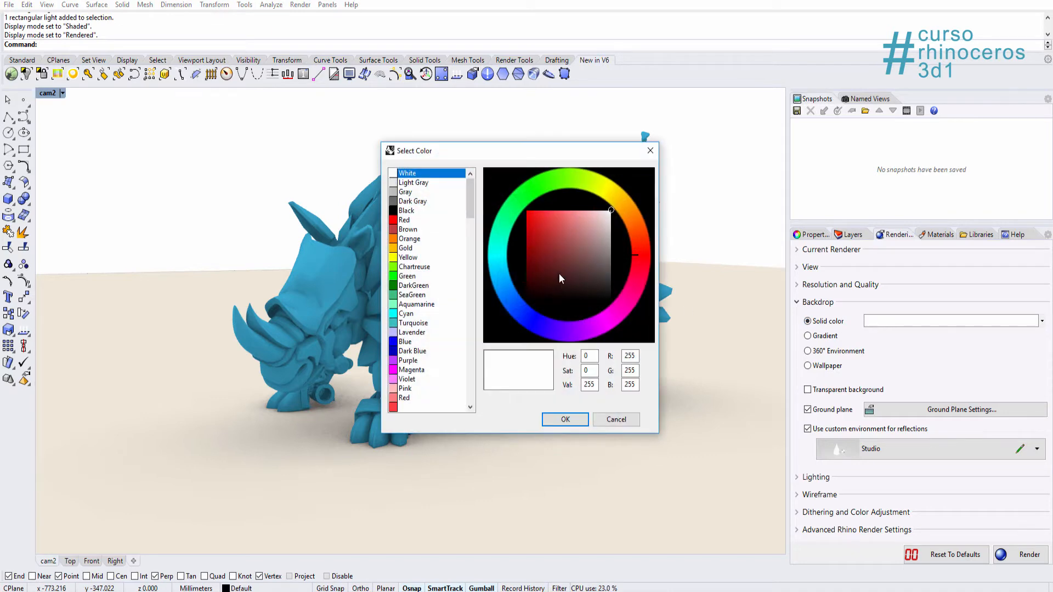
pyautogui.moveTo(558, 273); pyautogui.dragTo(597, 215)
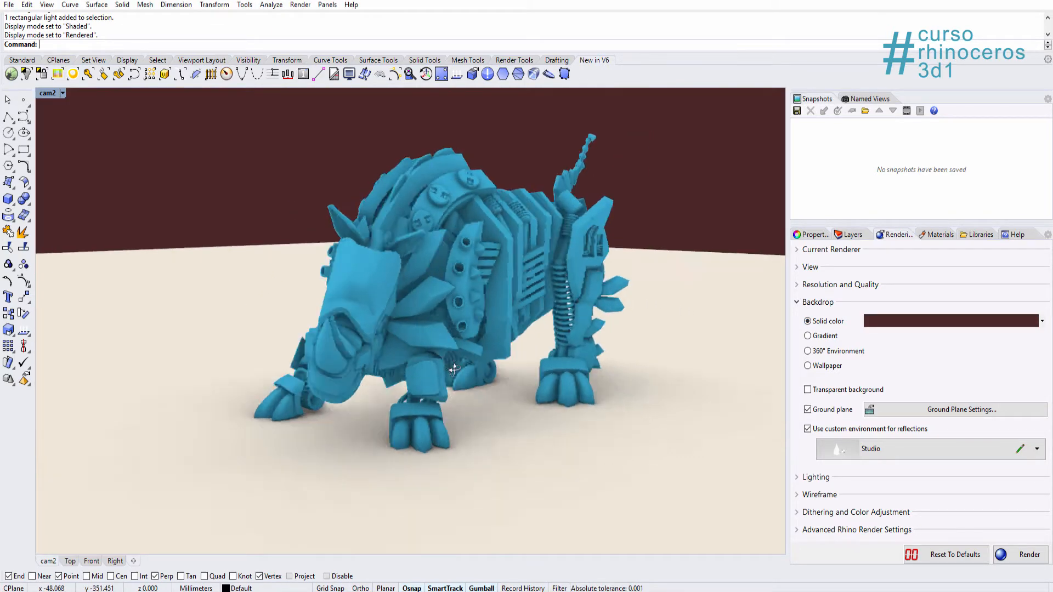
pyautogui.moveTo(486, 412); pyautogui.dragTo(492, 292, button='right')
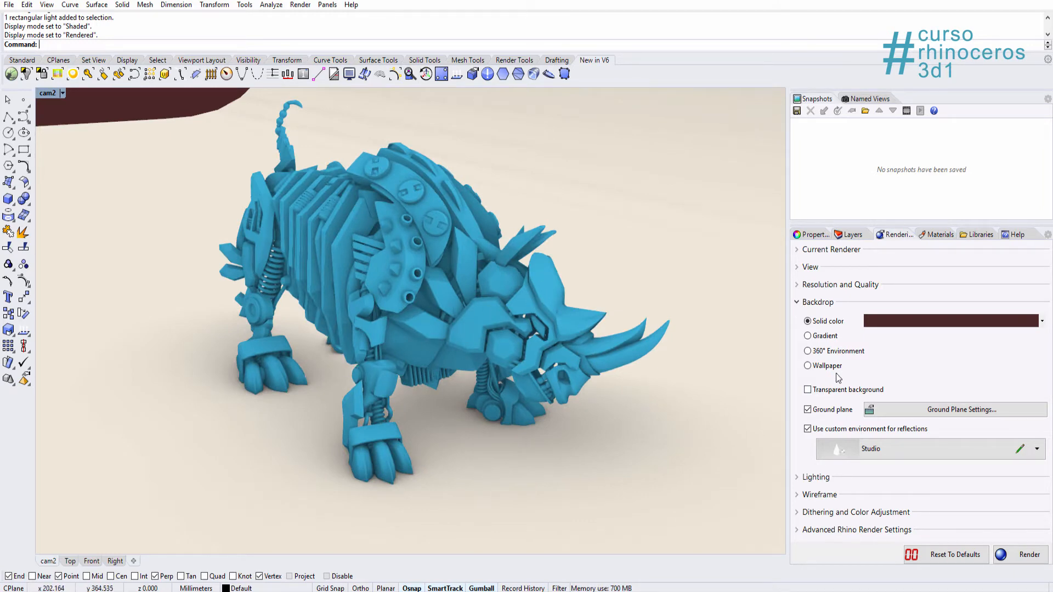
# - Try the Gradient, 360° Environment and Wallpaper backdrop options behind the rhino
pyautogui.click(826, 336)
pyautogui.moveTo(602, 206); pyautogui.dragTo(241, 288, button='right')
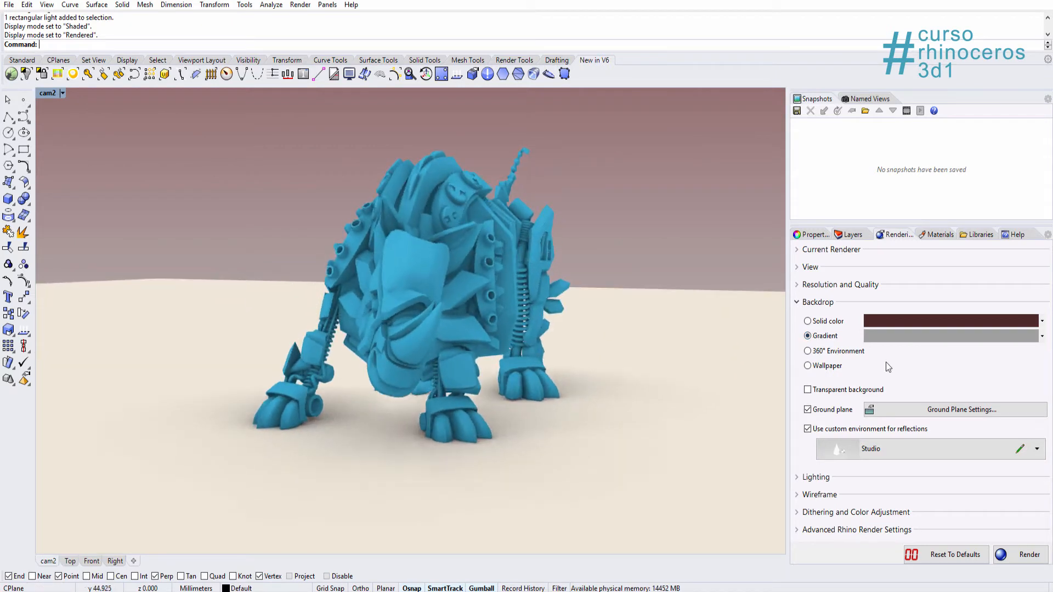
pyautogui.click(825, 356)
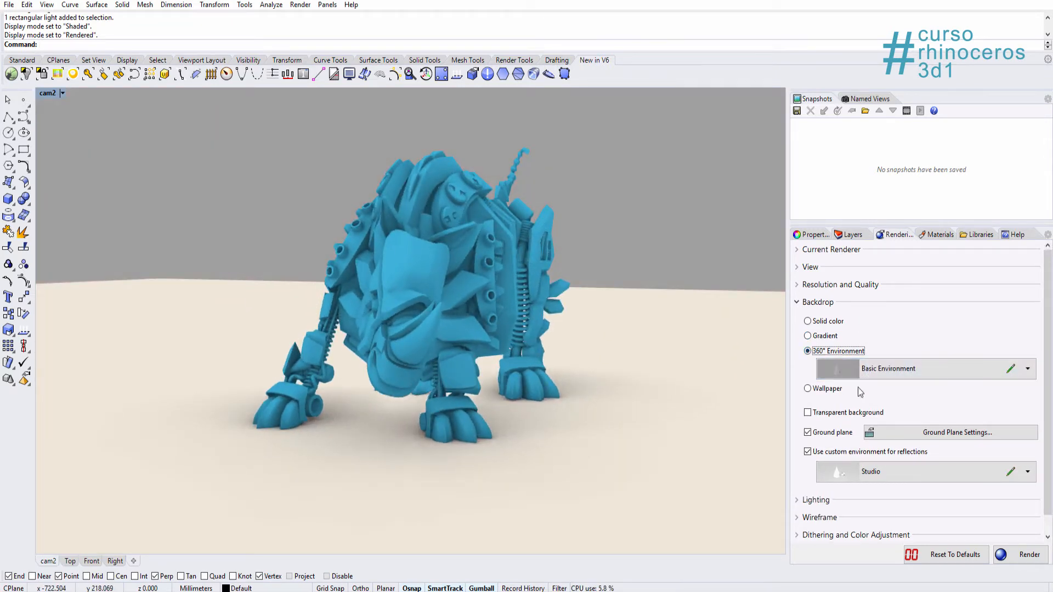
pyautogui.click(848, 389)
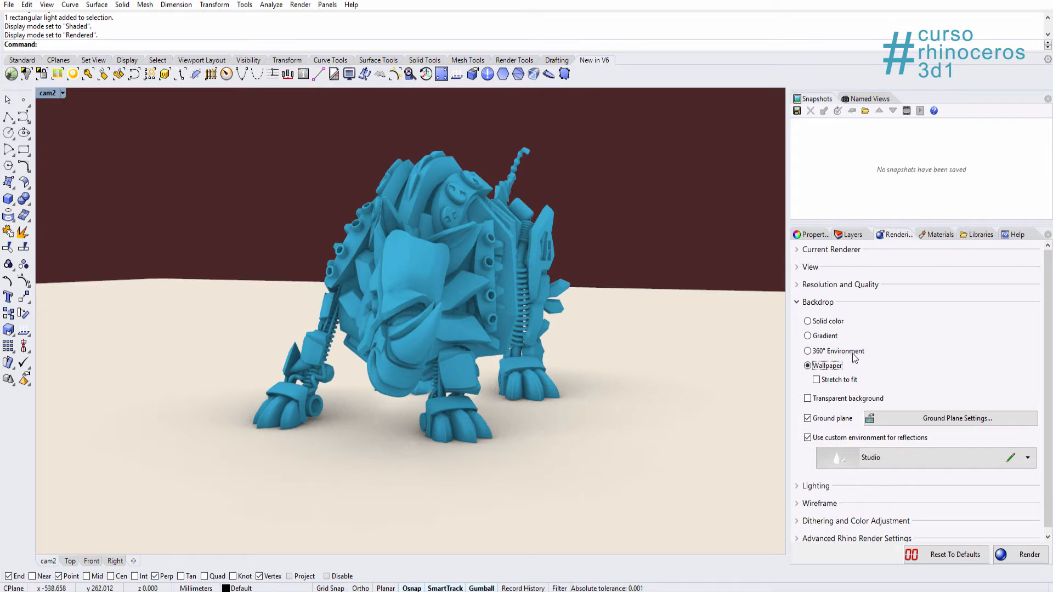
# - Set the backdrop to 360° Environment using the Studio environment and check it around the rhino
pyautogui.click(853, 356)
pyautogui.click(881, 370)
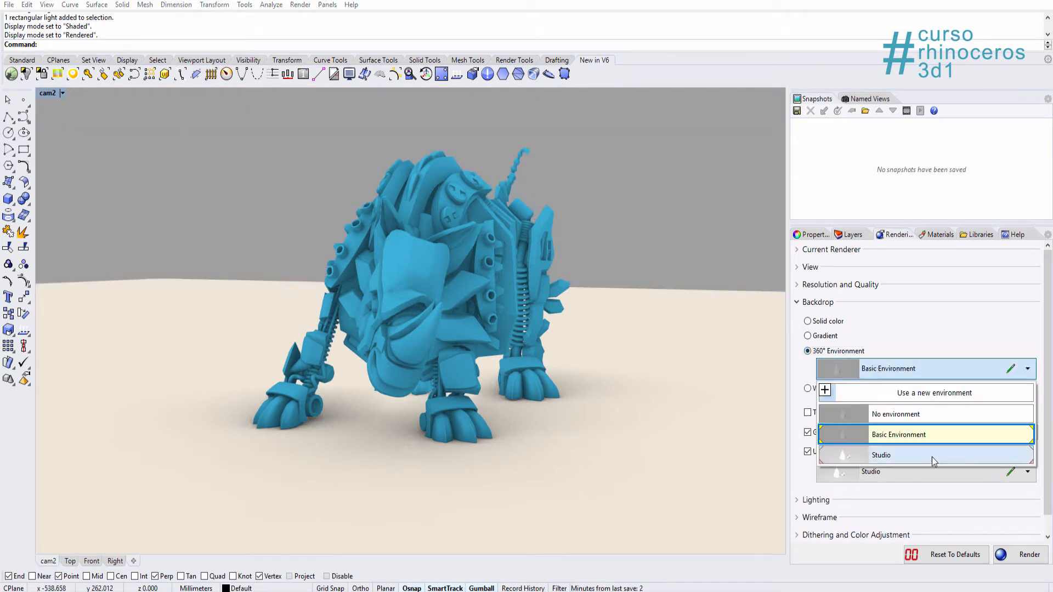
pyautogui.click(889, 456)
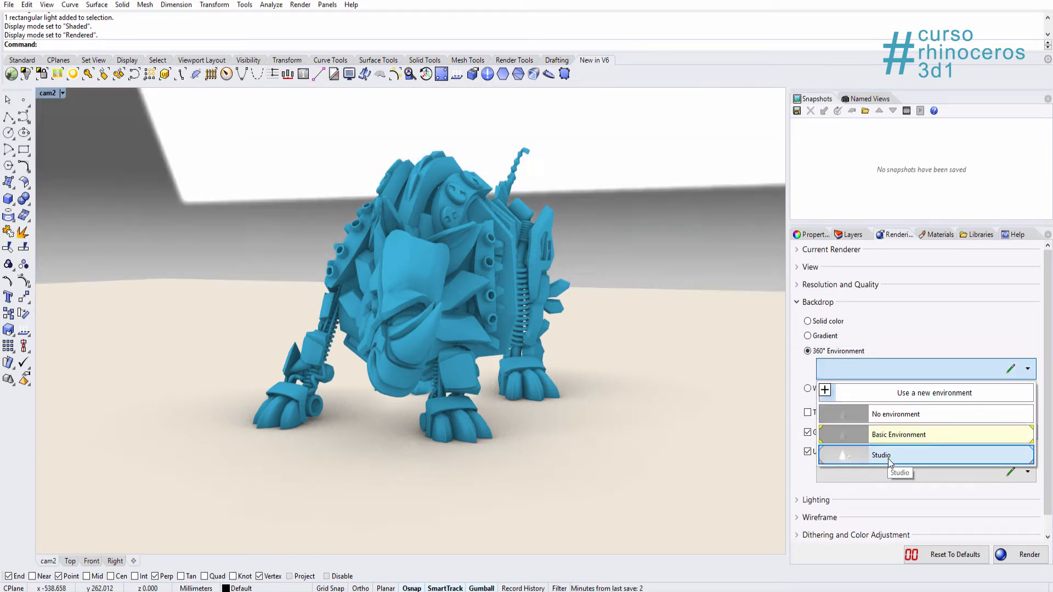
pyautogui.moveTo(294, 272); pyautogui.dragTo(527, 294, button='right')
pyautogui.click(808, 305)
# - Turn the skylight off and back on to compare its effect on the rhino
pyautogui.click(814, 323)
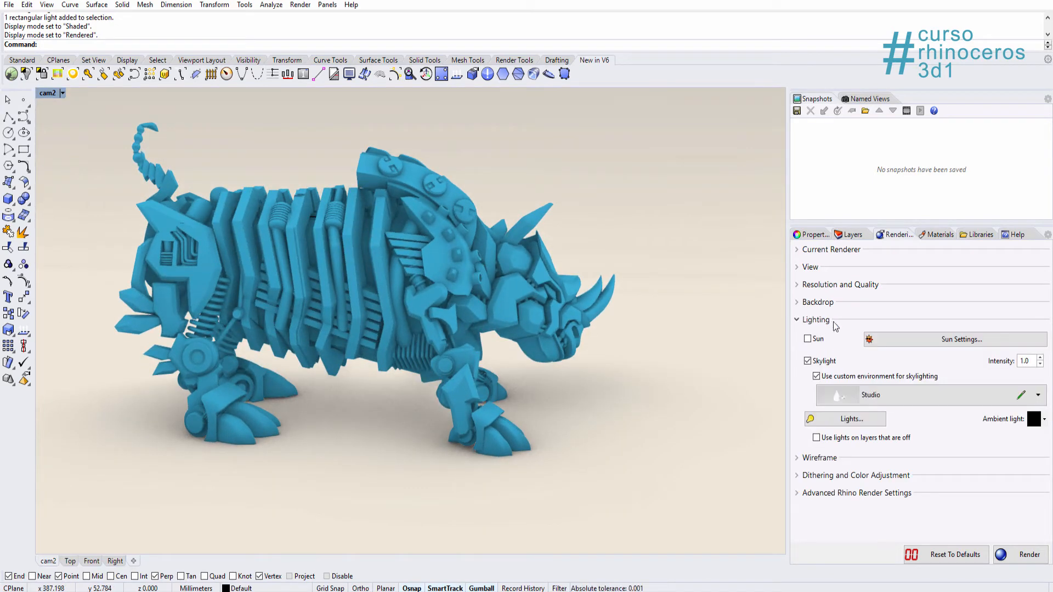
pyautogui.click(822, 363)
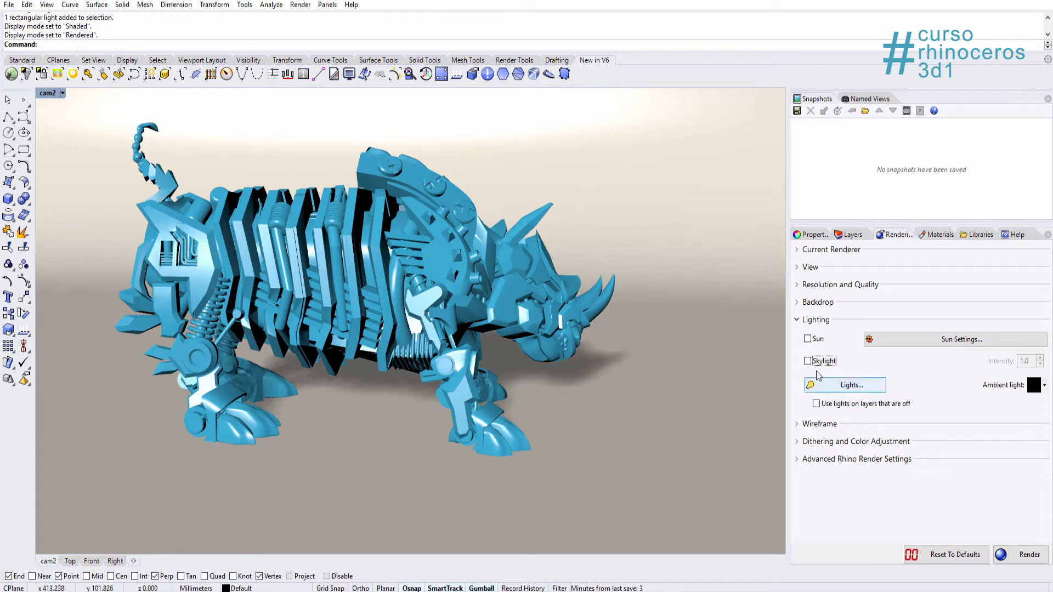
pyautogui.click(822, 365)
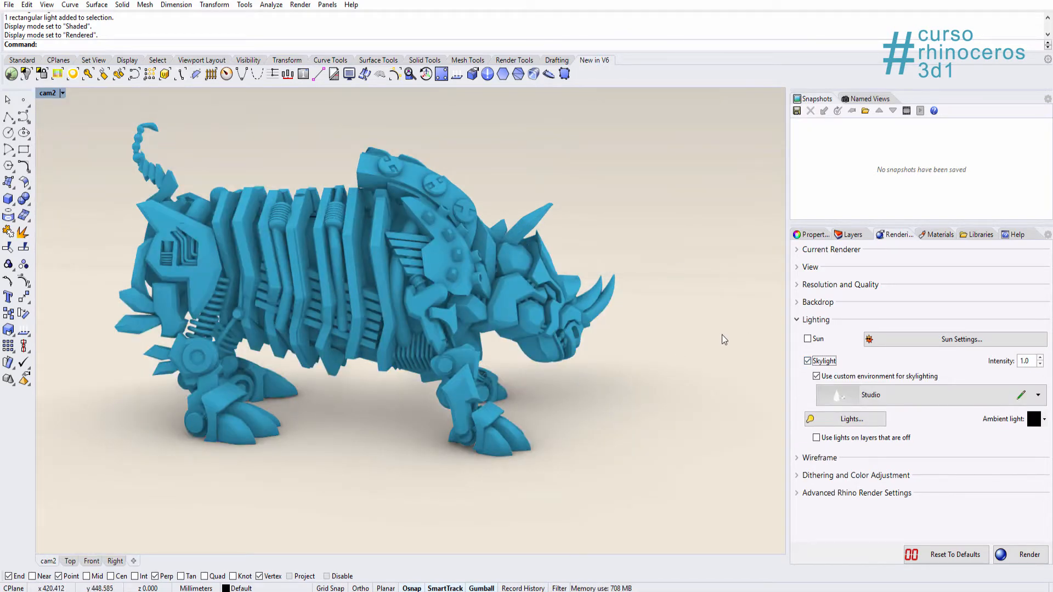
# - Turn on the sun and review its options, position, and date and time settings
pyautogui.click(817, 340)
pyautogui.click(889, 343)
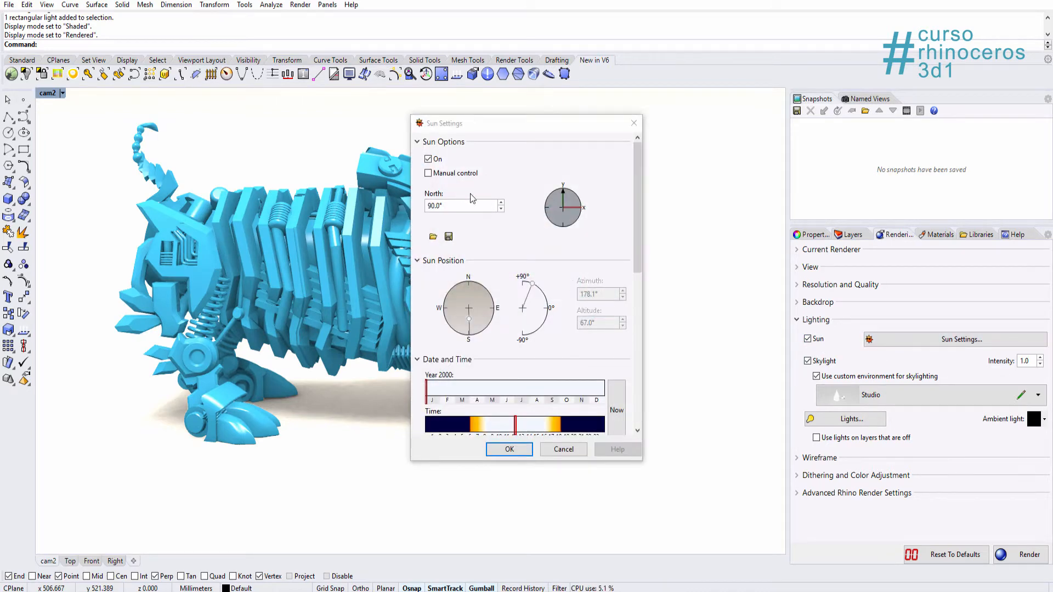
pyautogui.moveTo(638, 245); pyautogui.dragTo(639, 361)
pyautogui.press('Escape')
# - Review the scene's lights list, including the Skylight and Sun entries
pyautogui.click(853, 421)
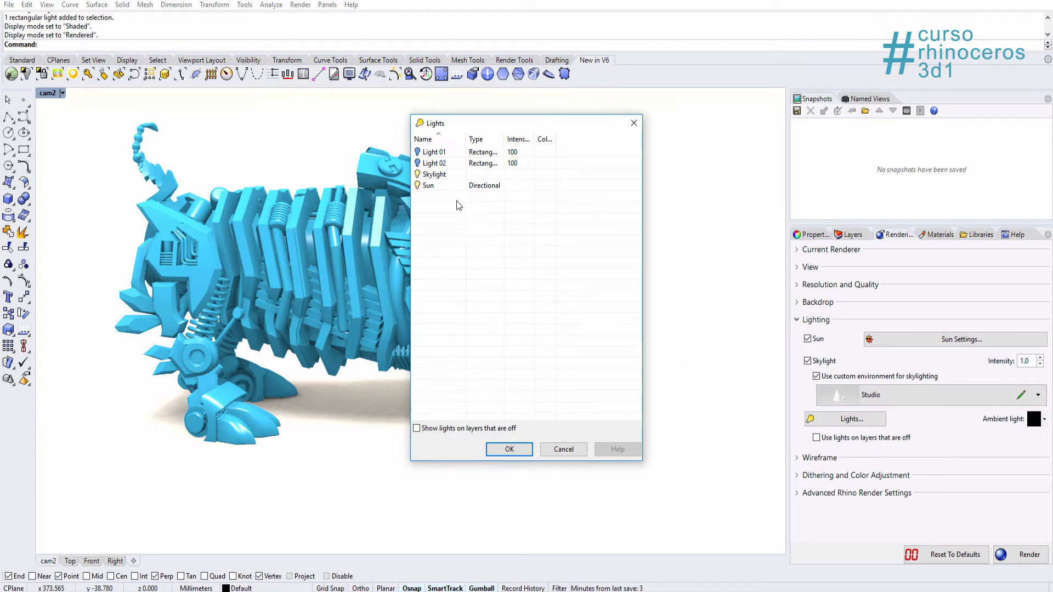
pyautogui.click(433, 186)
pyautogui.click(437, 175)
pyautogui.click(481, 188)
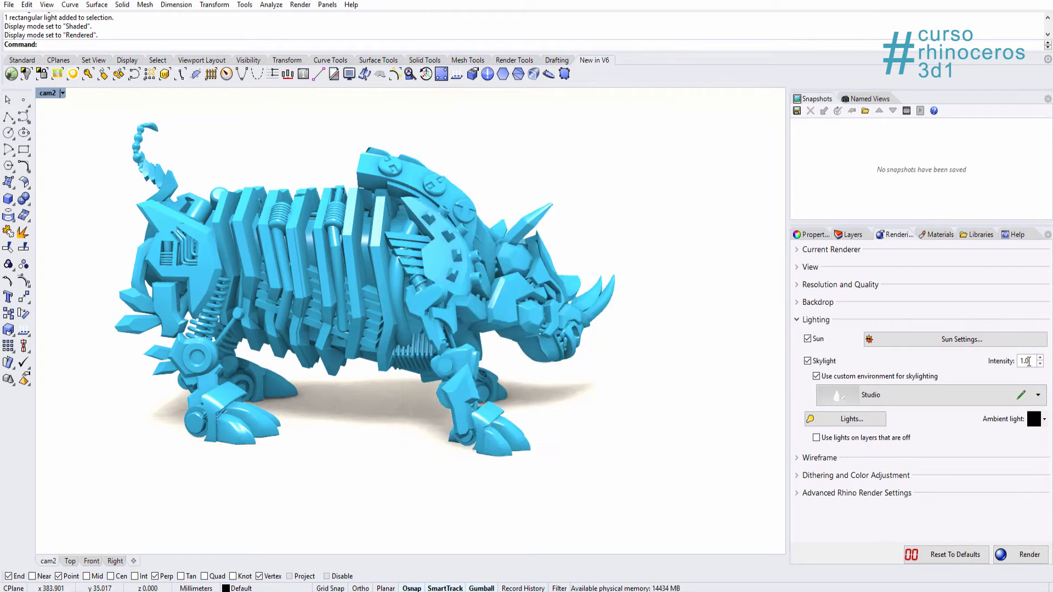
# - Try a skylight intensity of 0.2 and switch the sun off
pyautogui.moveTo(1027, 362); pyautogui.dragTo(1000, 362)
pyautogui.write('0.2')
pyautogui.press('Return')
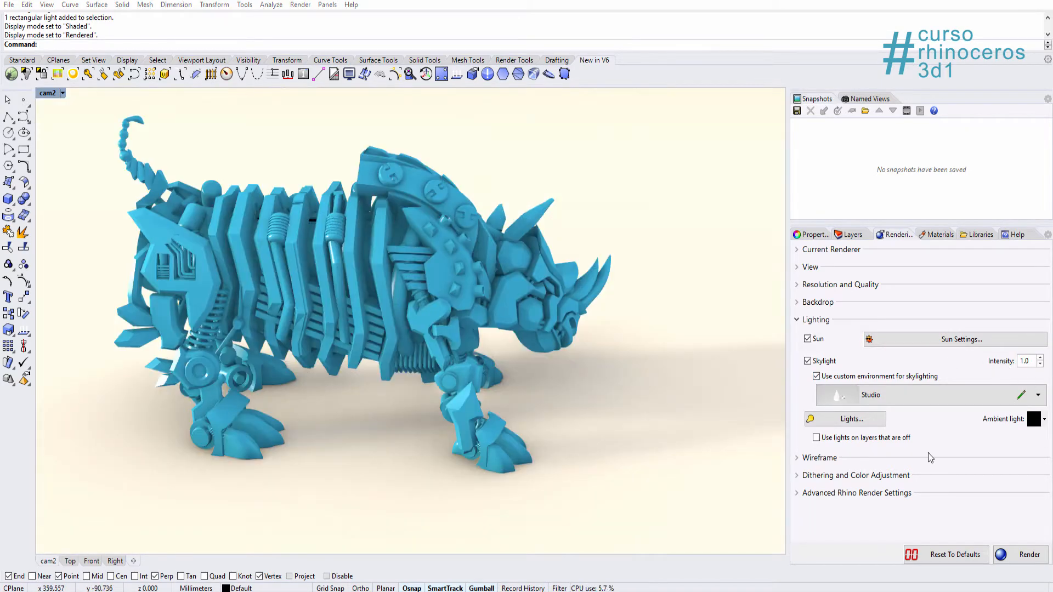
pyautogui.click(817, 340)
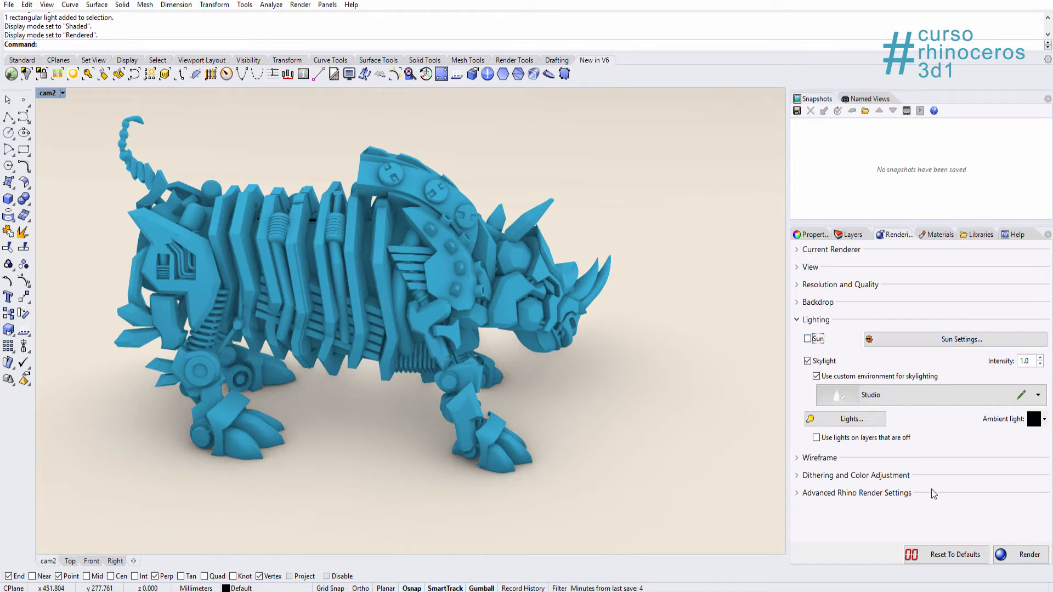
# - Toggle the Render curves and Render dimensions and text wireframe options on and back off
pyautogui.click(811, 321)
pyautogui.click(815, 339)
pyautogui.click(817, 353)
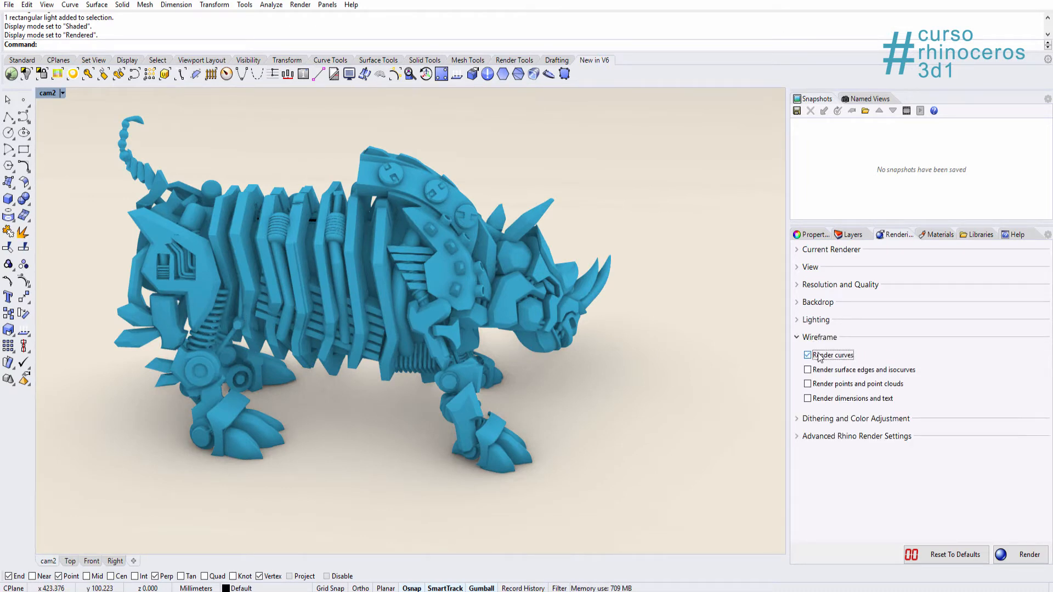
pyautogui.scroll(2, 514, 348)
pyautogui.click(820, 357)
pyautogui.click(821, 401)
pyautogui.click(822, 402)
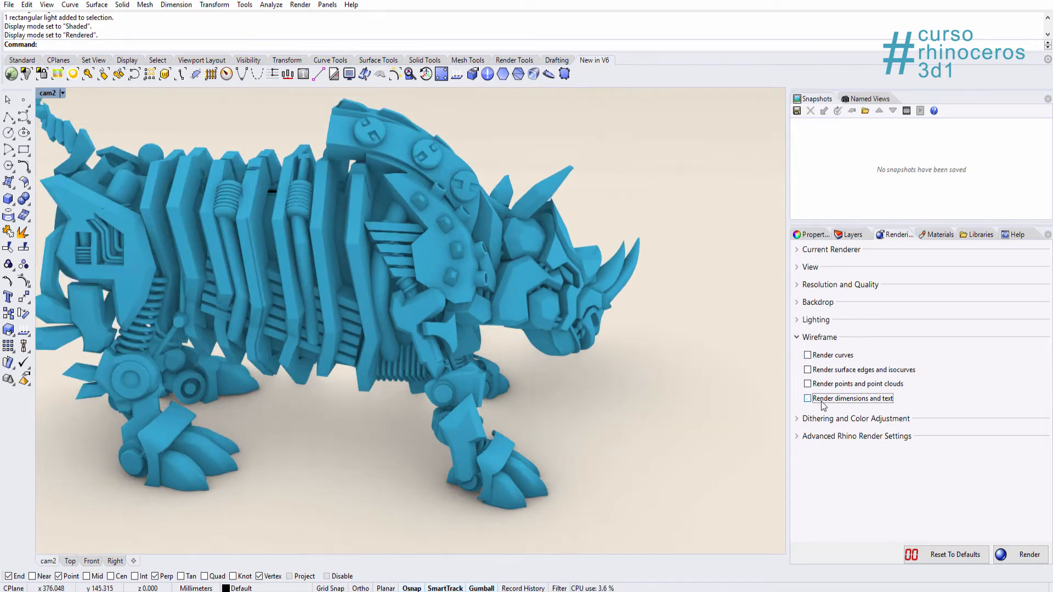
# - Examine the Dithering and Color Adjustment options and the Advanced Rhino Render Settings
pyautogui.click(821, 334)
pyautogui.click(825, 356)
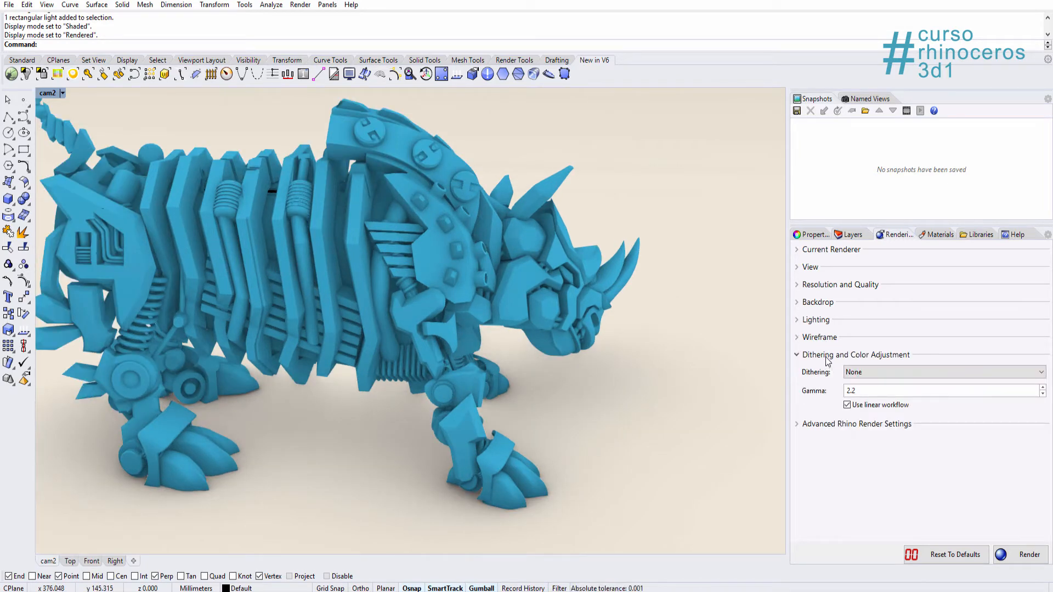
pyautogui.click(826, 357)
pyautogui.click(829, 376)
pyautogui.click(829, 376)
pyautogui.click(830, 358)
pyautogui.click(810, 355)
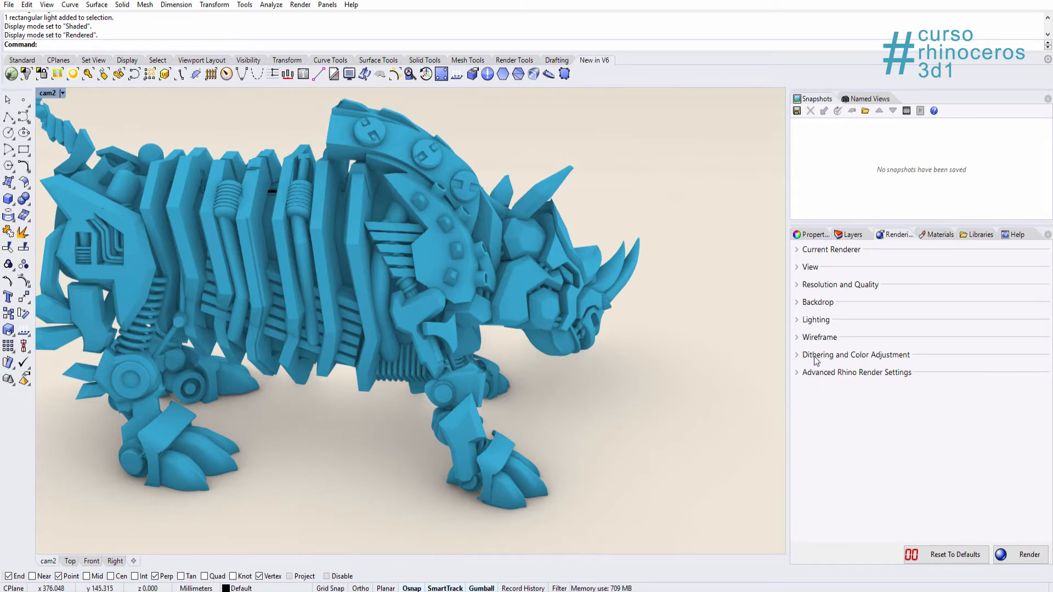
pyautogui.click(830, 375)
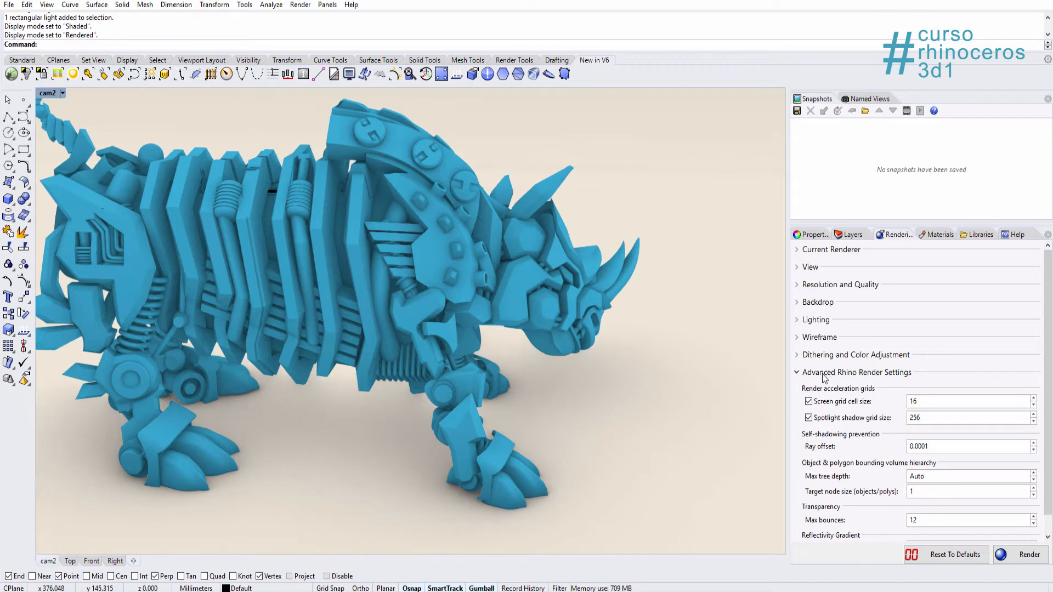
pyautogui.click(823, 373)
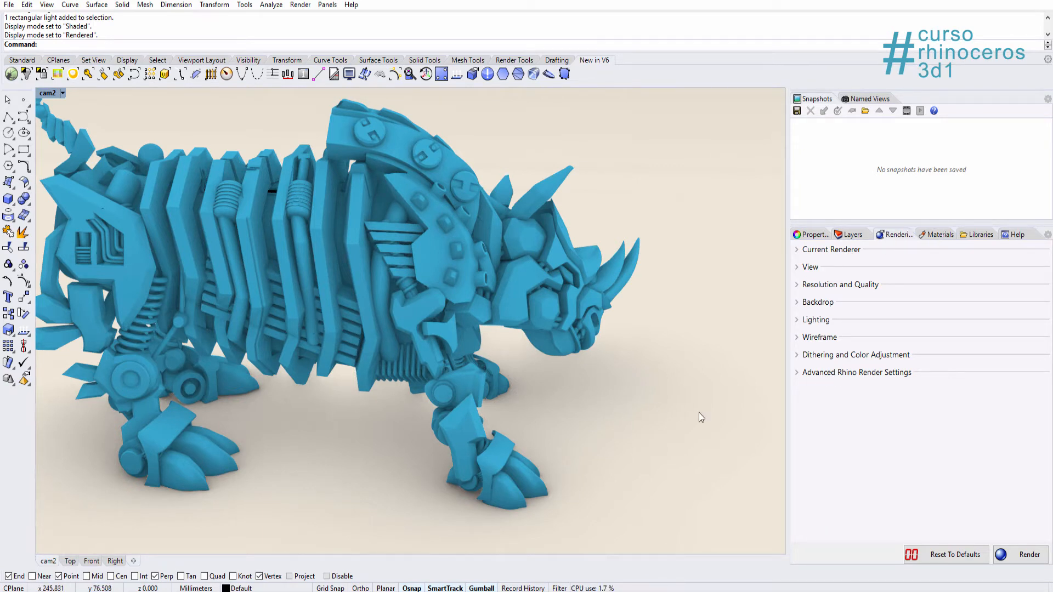
# - Add a new Paint material to the model's materials and show its properties
pyautogui.click(940, 236)
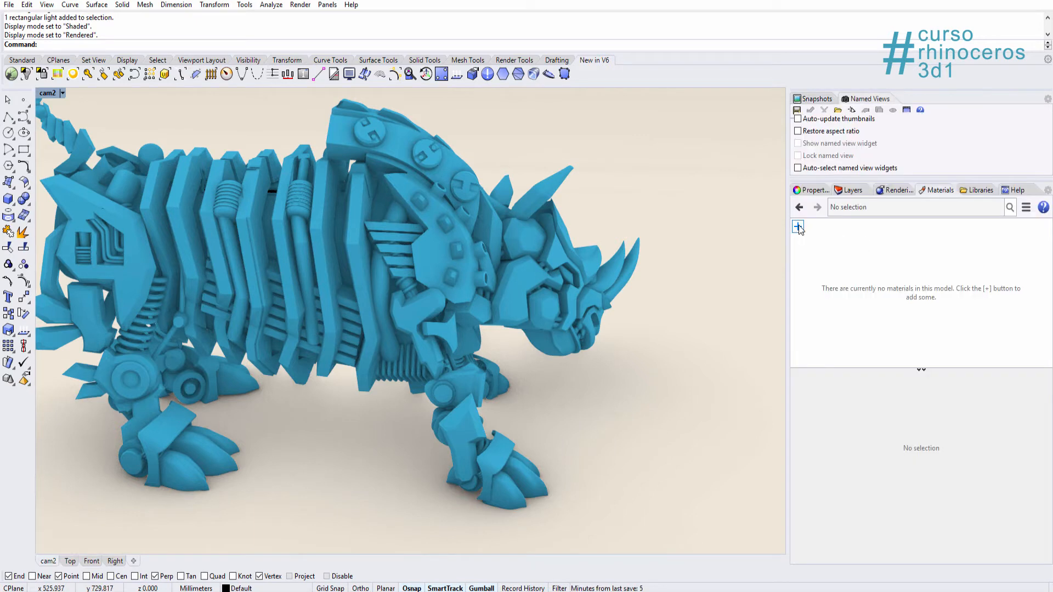
pyautogui.click(798, 228)
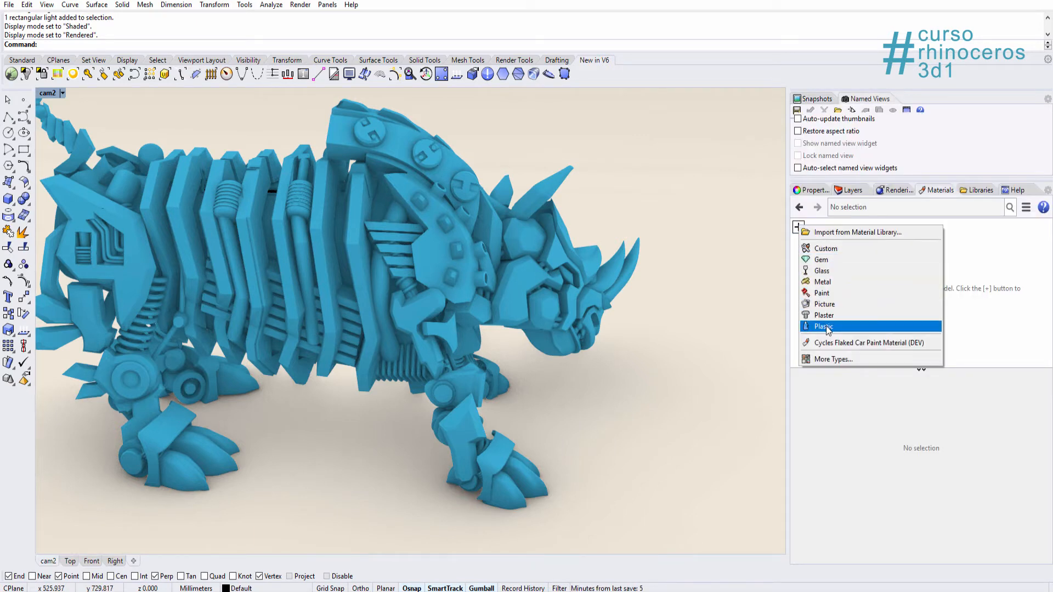
pyautogui.click(822, 293)
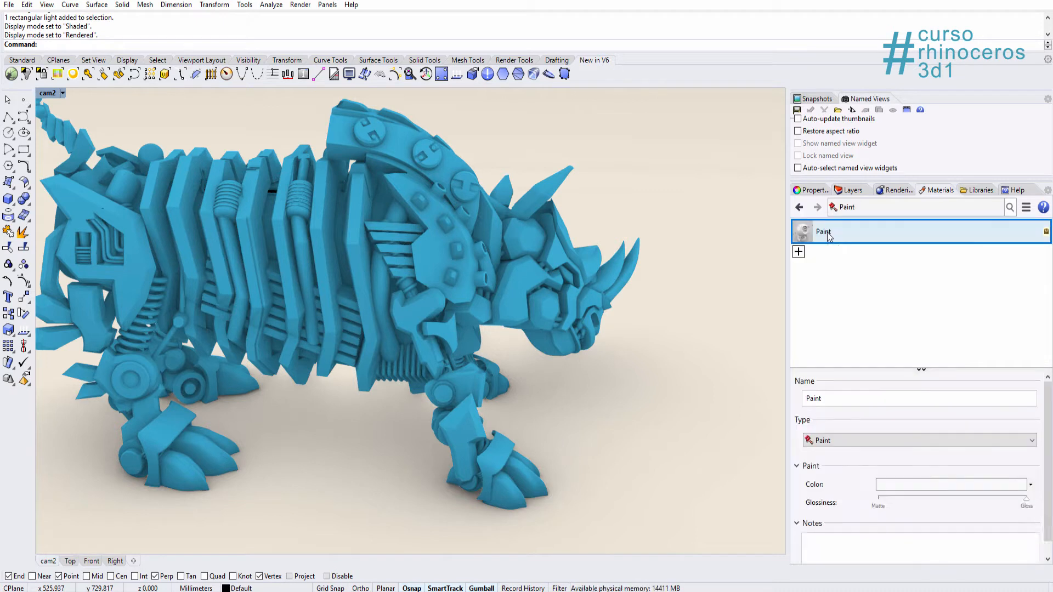
pyautogui.scroll(-1, 829, 435)
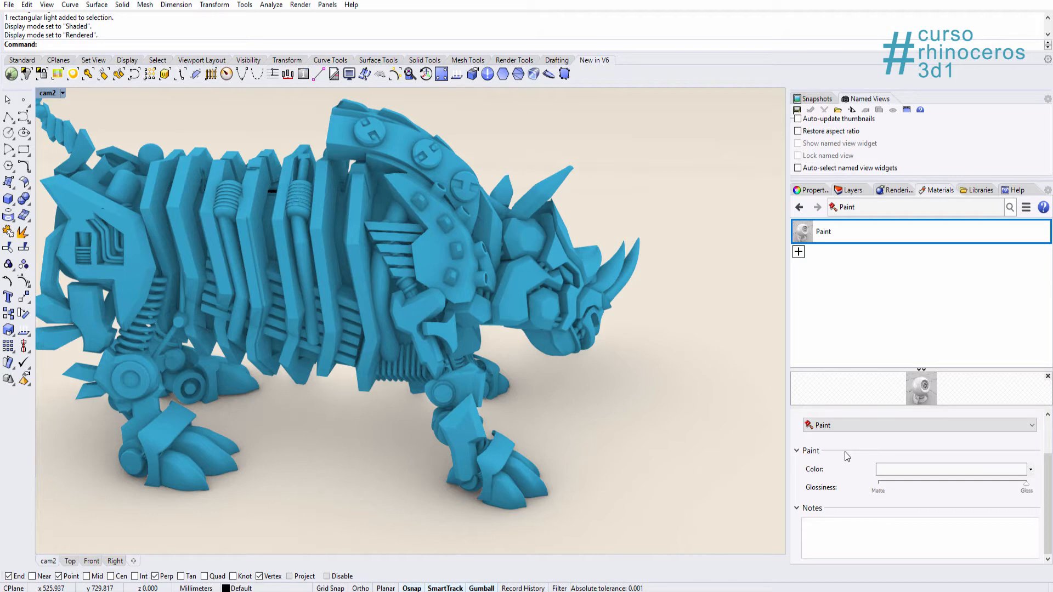
# - Set the Paint material's color to orange with RGB 230, 77, 6
pyautogui.click(917, 470)
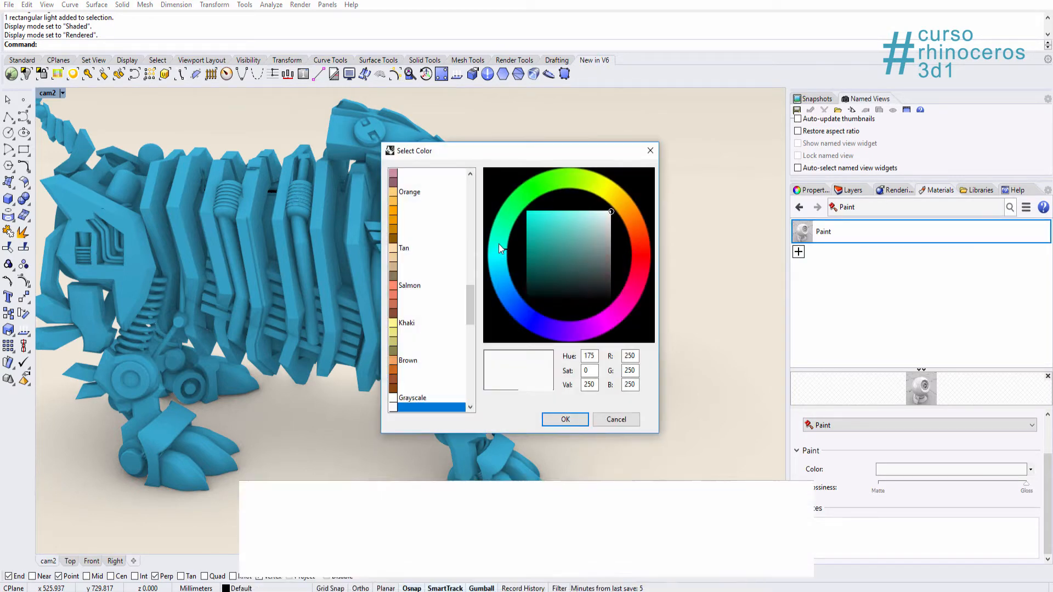
pyautogui.moveTo(643, 224)
pyautogui.mouseDown()
pyautogui.moveTo(628, 202)
pyautogui.moveTo(640, 229)
pyautogui.mouseUp()
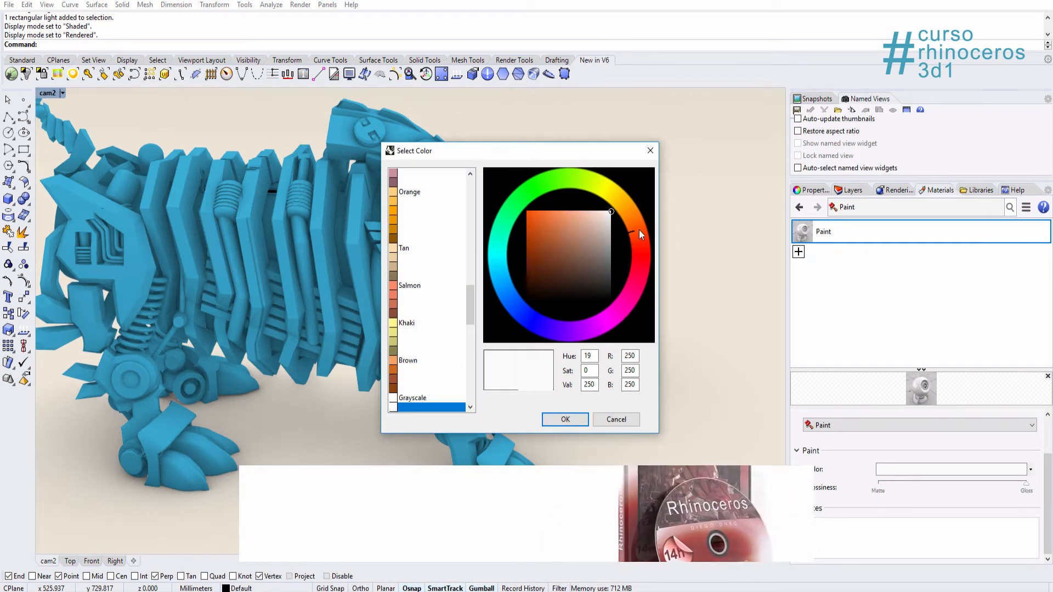
pyautogui.moveTo(545, 221); pyautogui.dragTo(529, 218)
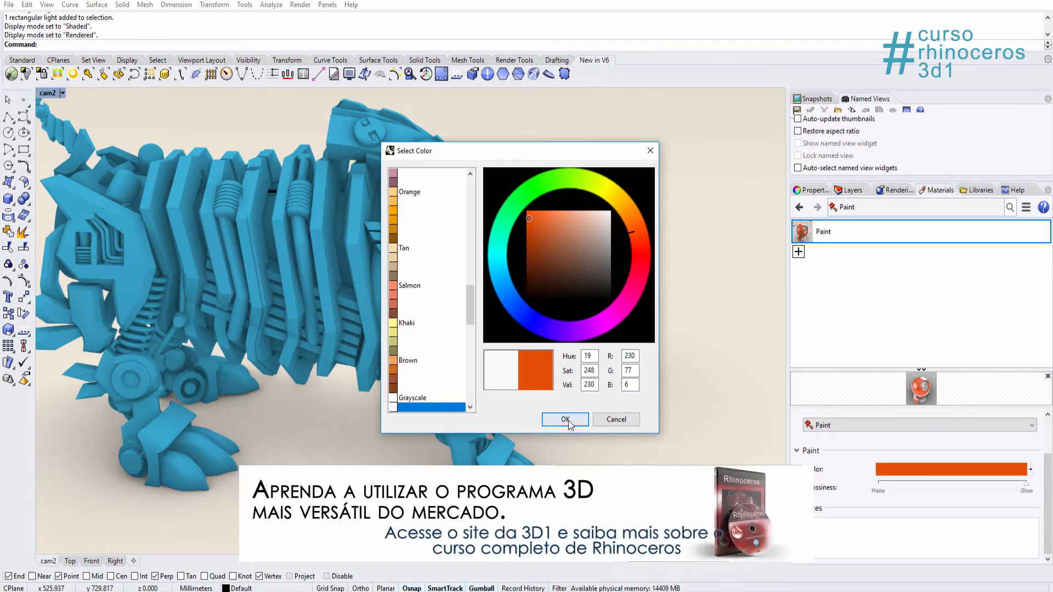
pyautogui.click(565, 419)
# - Assign the Paint material to the rhino, inspect it from several angles and clear the selection
pyautogui.moveTo(806, 247)
pyautogui.mouseDown()
pyautogui.moveTo(484, 233)
pyautogui.moveTo(437, 253)
pyautogui.mouseUp()
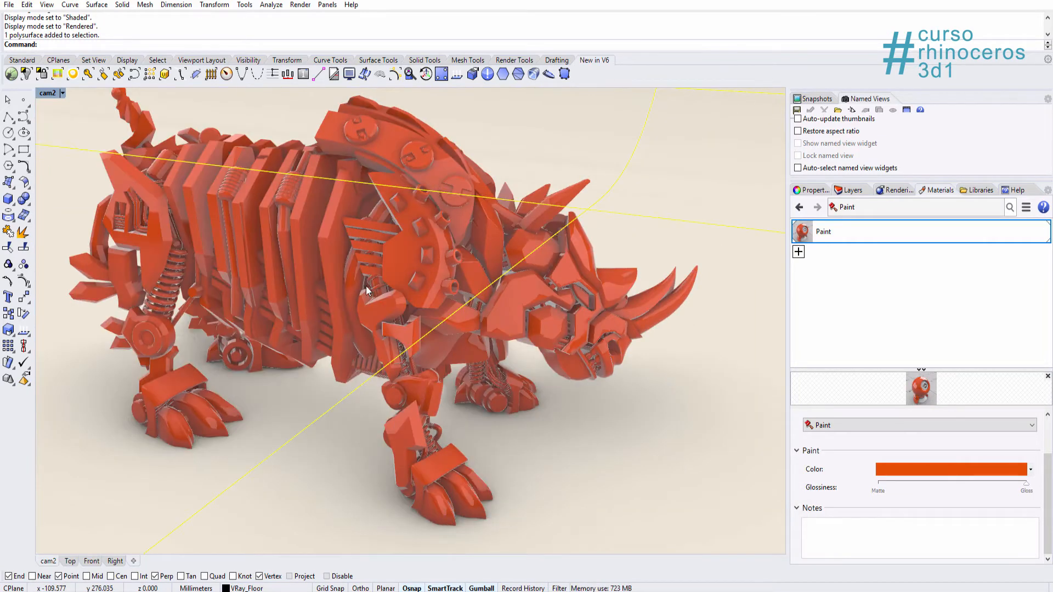
pyautogui.scroll(5, 420, 302)
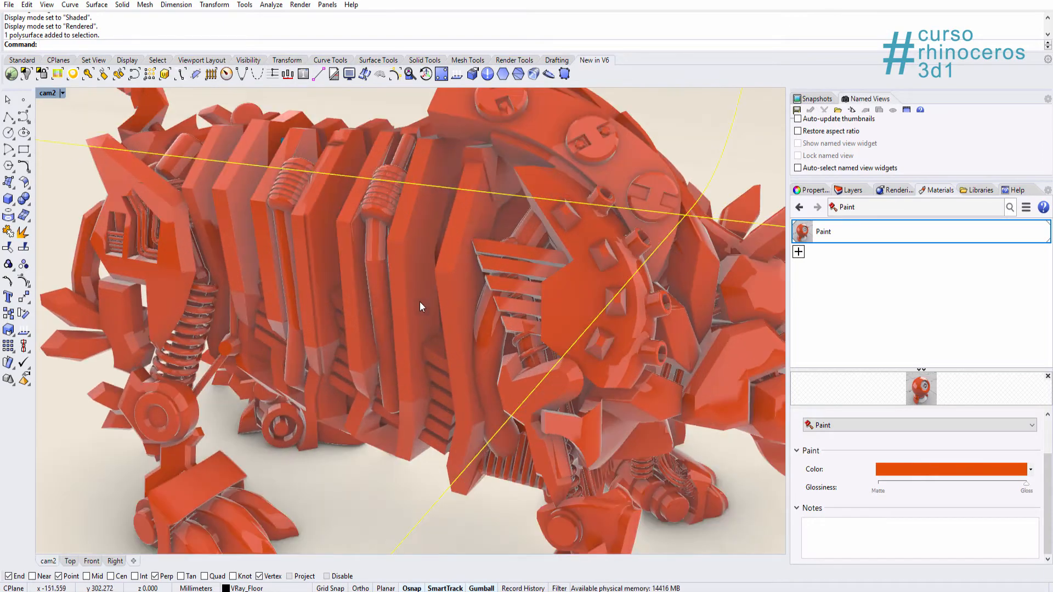
pyautogui.moveTo(433, 391); pyautogui.dragTo(473, 327, button='right')
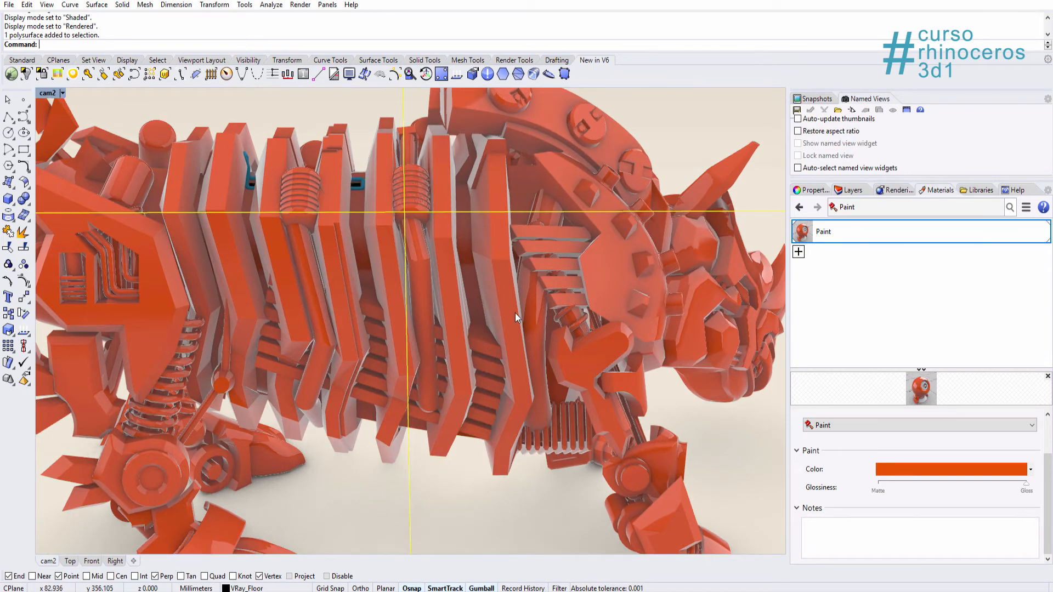
pyautogui.moveTo(516, 313); pyautogui.dragTo(307, 258, button='right')
pyautogui.scroll(-5, 421, 358)
pyautogui.press('Escape')
pyautogui.scroll(5, 545, 391)
pyautogui.scroll(-5, 545, 391)
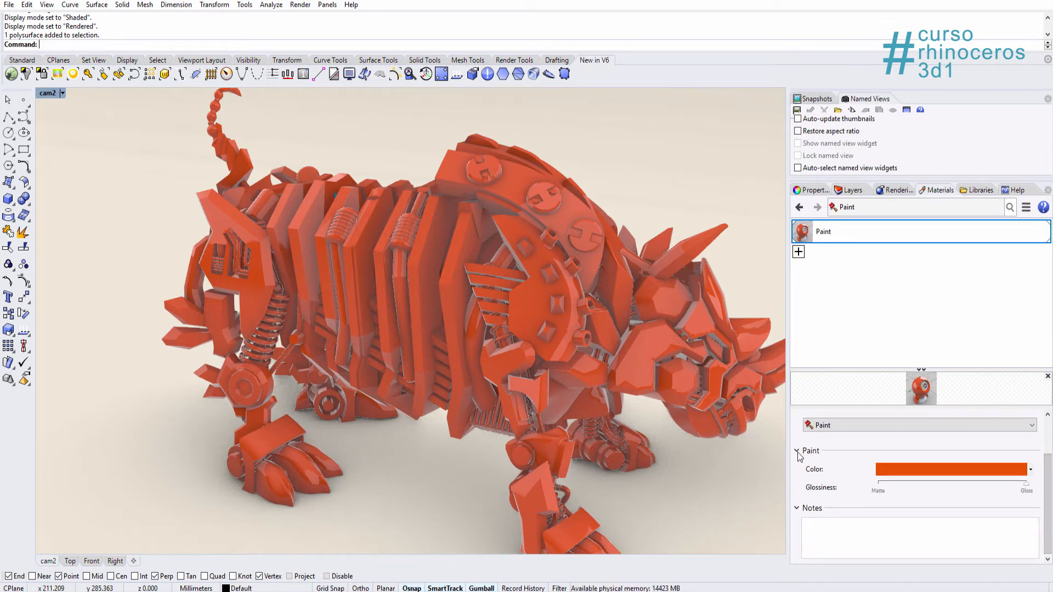
# - Add a new Metal material with its default name and apply it to the rhino
pyautogui.click(799, 252)
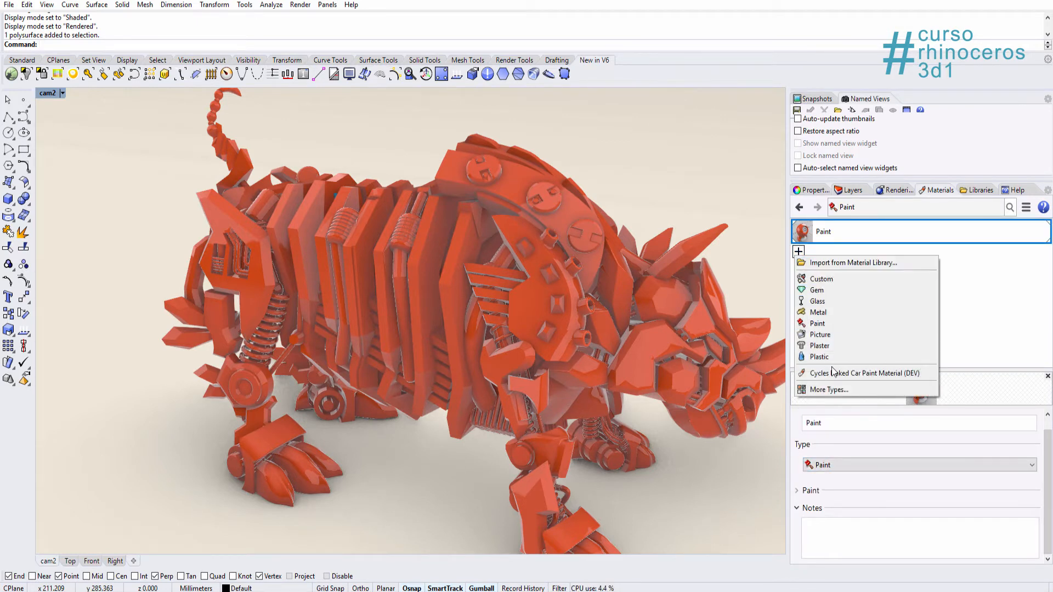
pyautogui.click(820, 312)
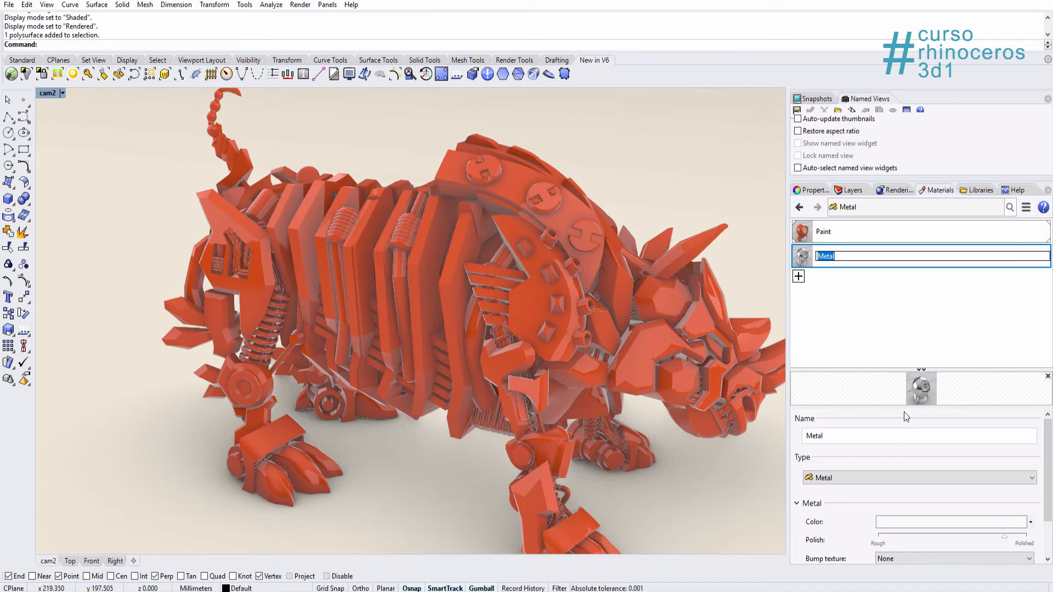
pyautogui.press('Return')
# - Try a rough finish on the Metal material, and set its Polish to nearly fully polished
pyautogui.click(903, 536)
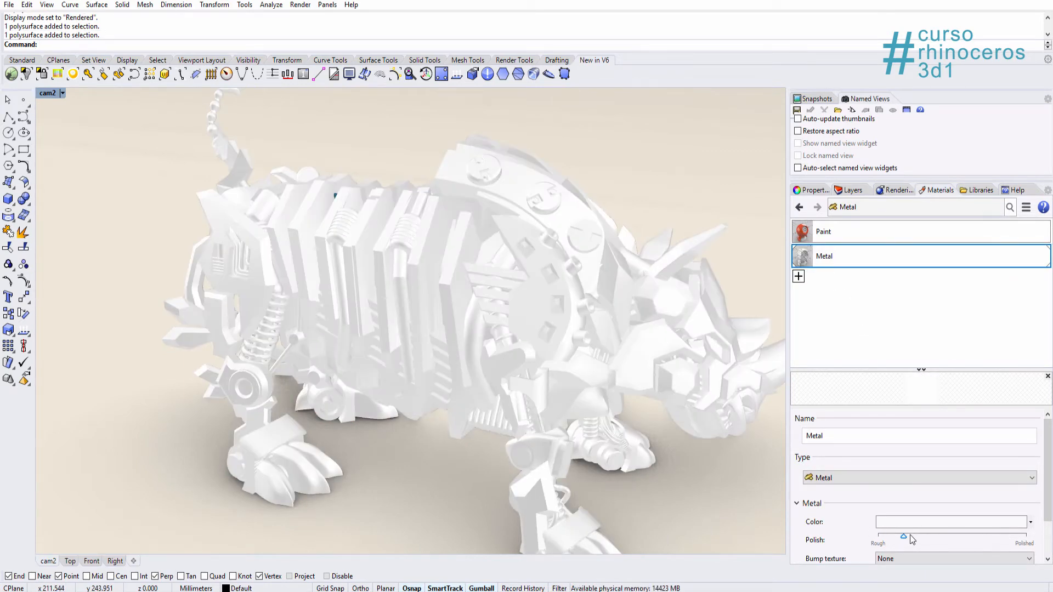
pyautogui.moveTo(903, 537); pyautogui.dragTo(894, 537)
pyautogui.click(978, 534)
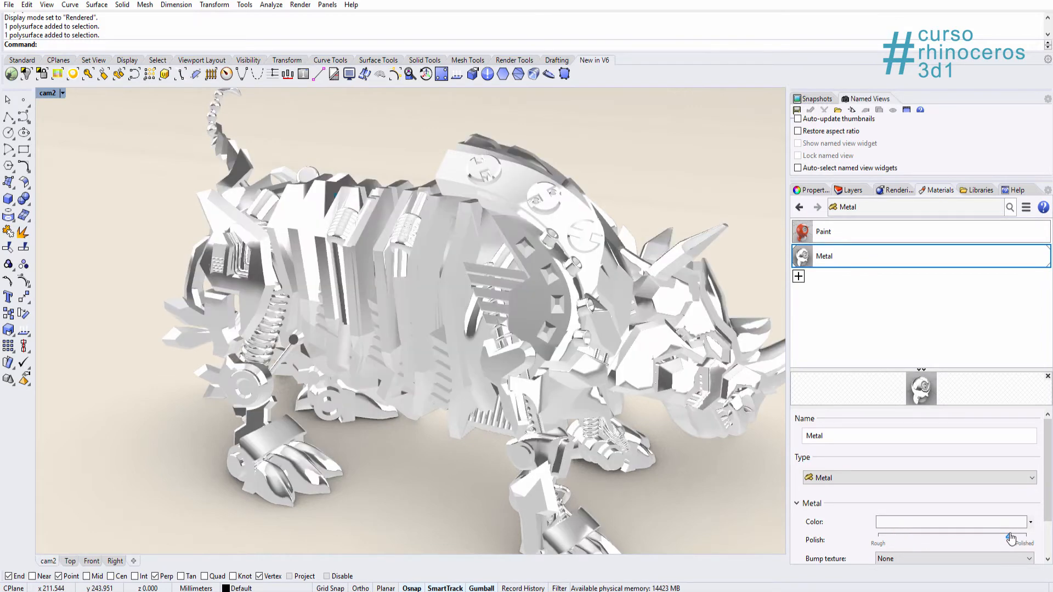
# - Apply the Paint material to the rhino again and lower its Glossiness to about three quarters toward Gloss
pyautogui.click(830, 235)
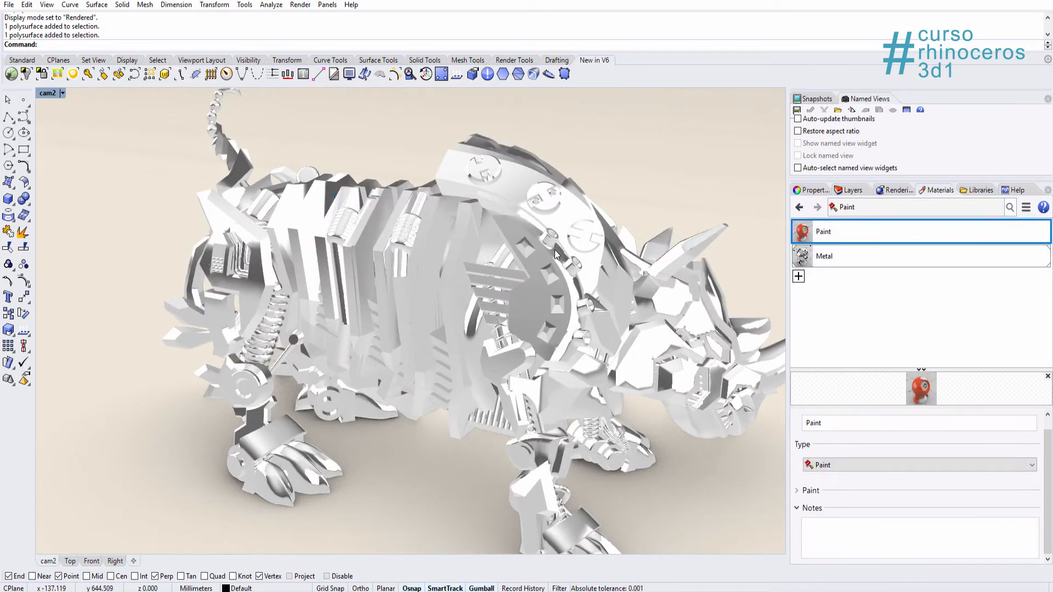
pyautogui.moveTo(760, 271); pyautogui.dragTo(708, 239)
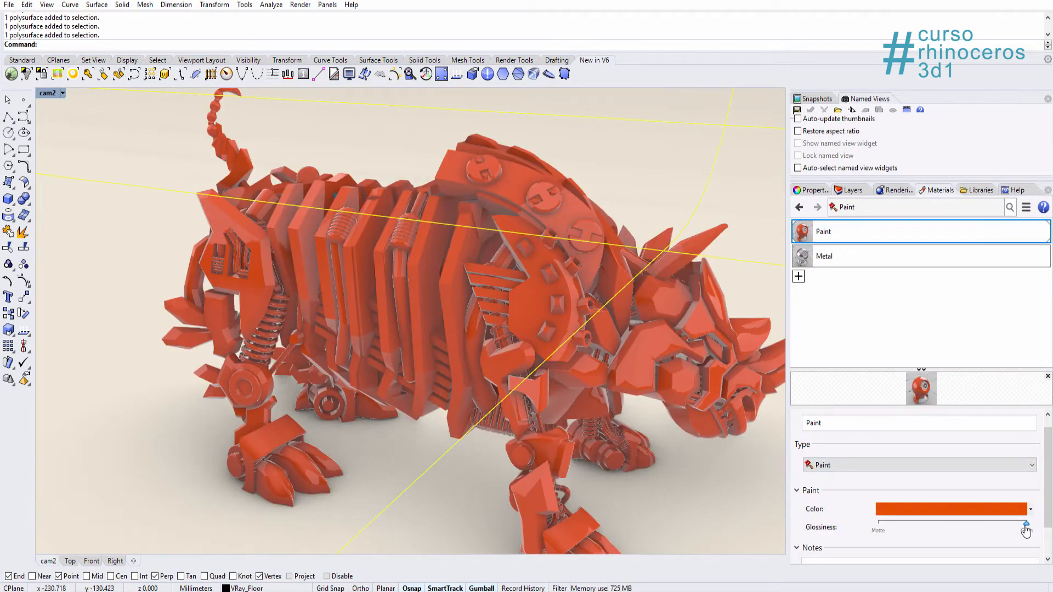
pyautogui.moveTo(1026, 528); pyautogui.dragTo(938, 524)
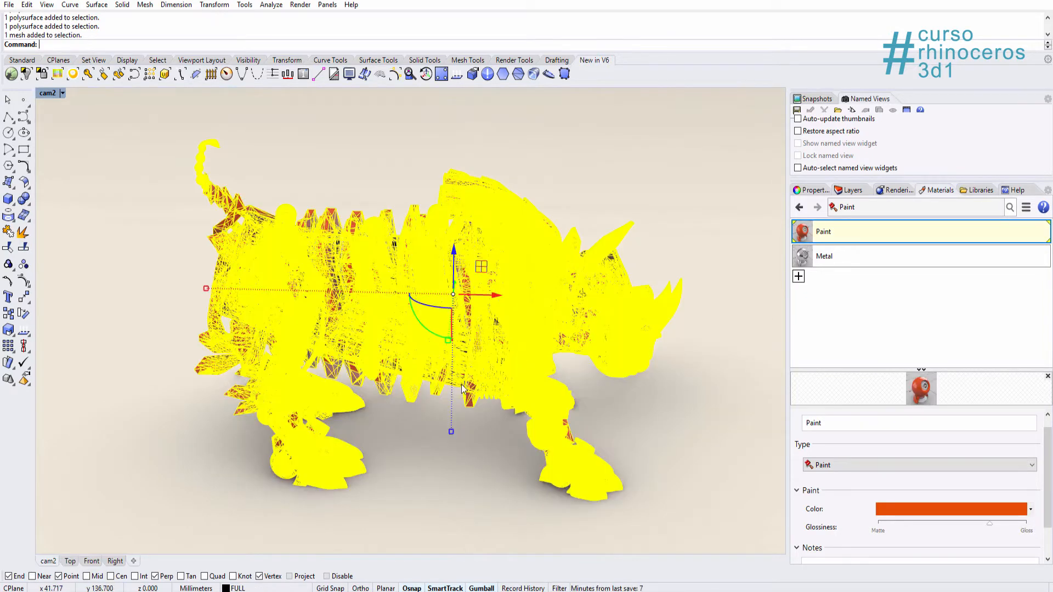
pyautogui.moveTo(451, 347); pyautogui.dragTo(394, 281)
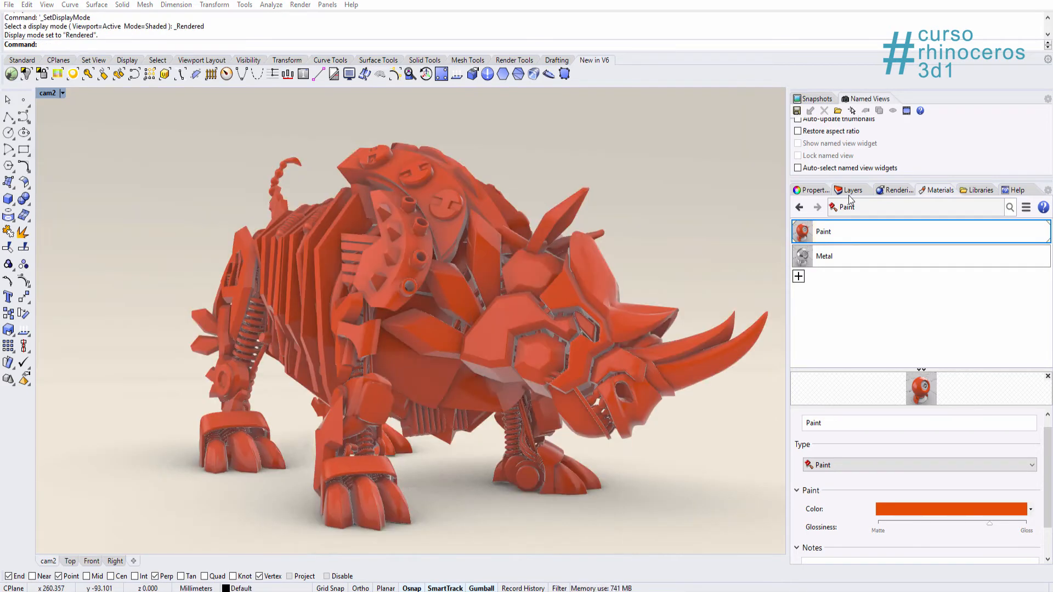
# - Render the rhino with the Good quality setting and inspect the finished image up close
pyautogui.click(881, 193)
pyautogui.click(815, 242)
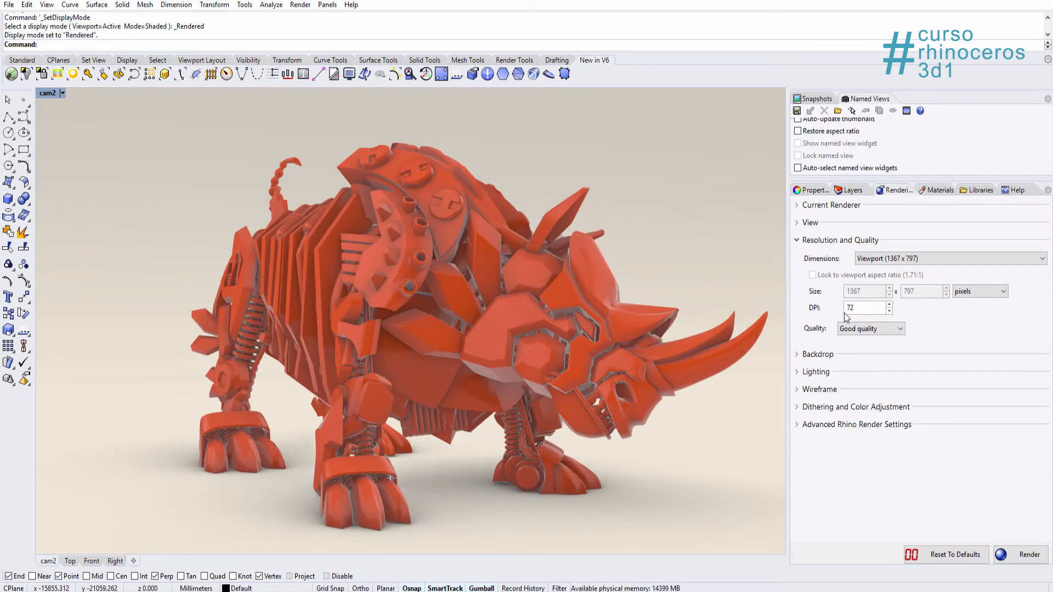
pyautogui.click(1004, 559)
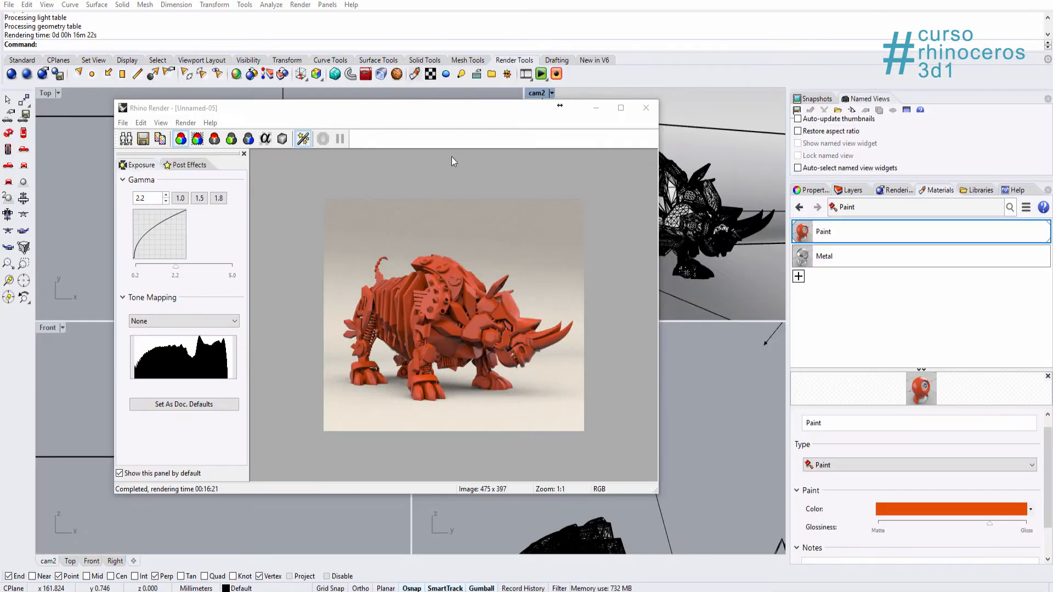
pyautogui.moveTo(429, 110); pyautogui.dragTo(434, 39)
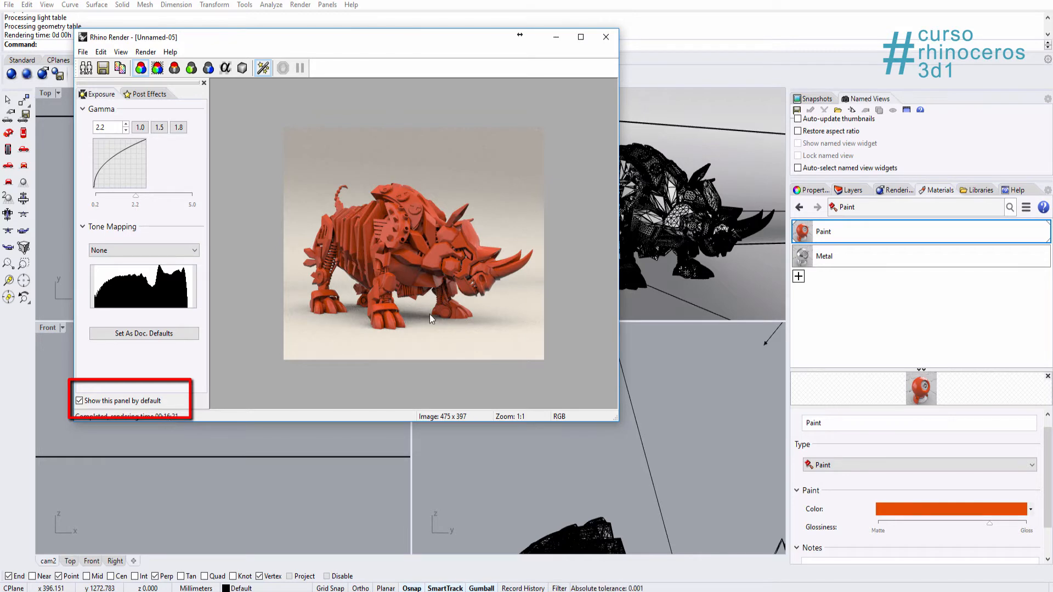
pyautogui.scroll(2, 412, 262)
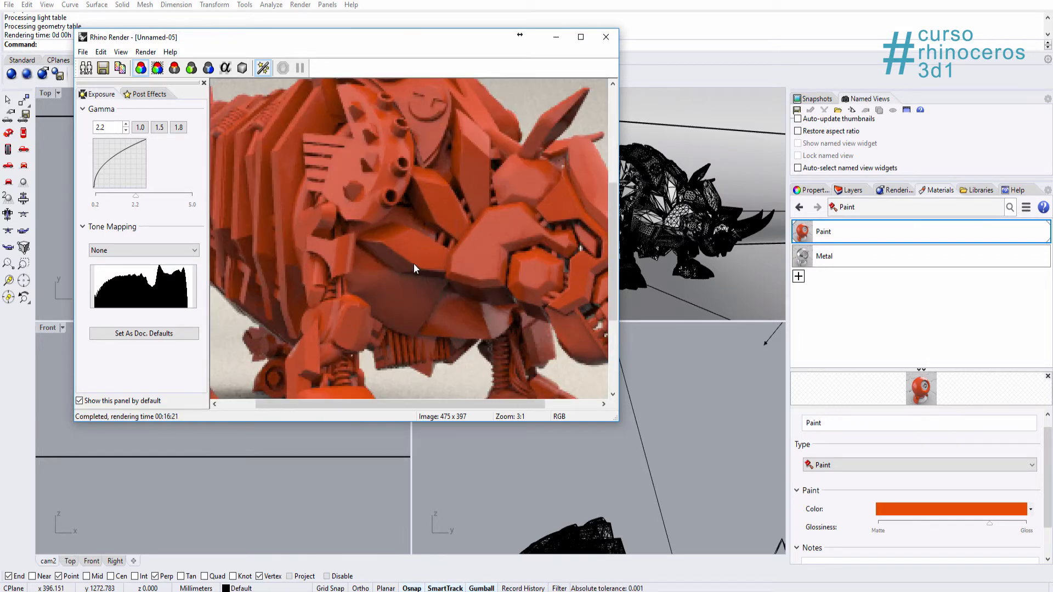
pyautogui.scroll(-1, 413, 267)
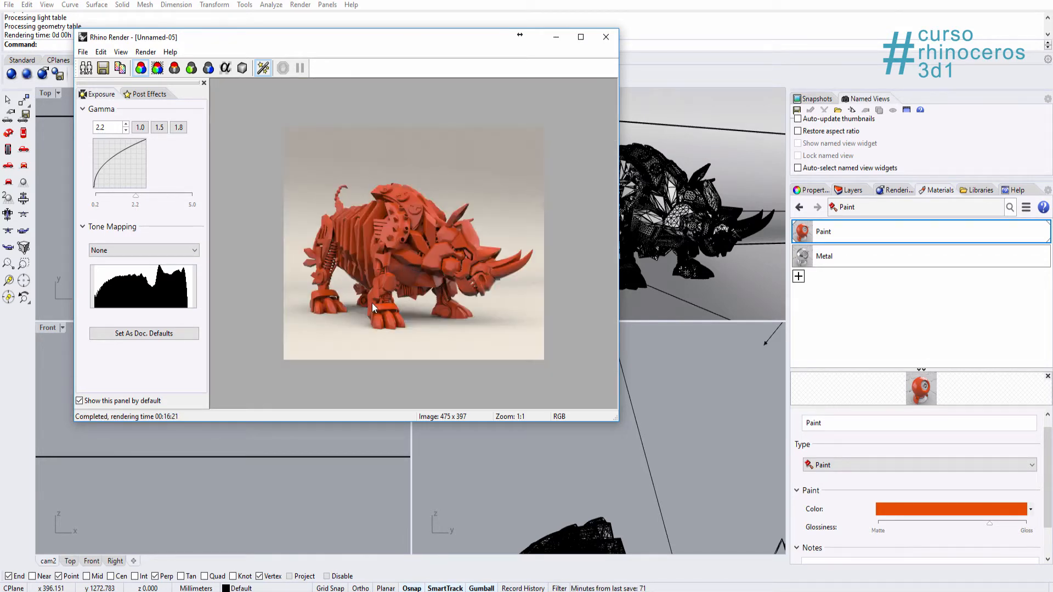
# - Inspect the Rhino render up close, and switch to V-Ray for Rhino to enlarge its frame buffer and show the render-time stamp
pyautogui.scroll(1, 429, 265)
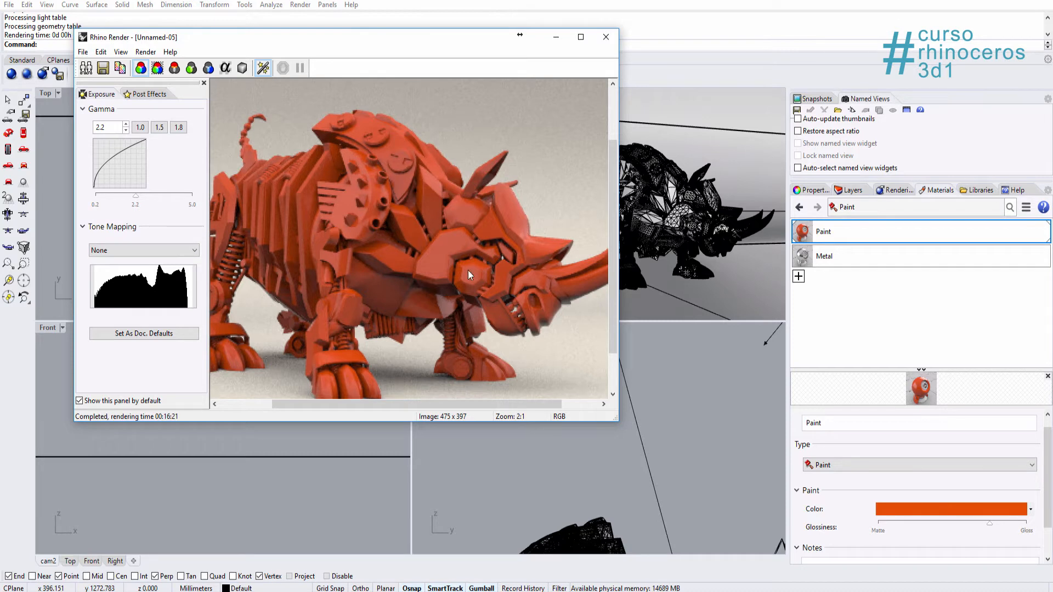
pyautogui.scroll(-1, 411, 241)
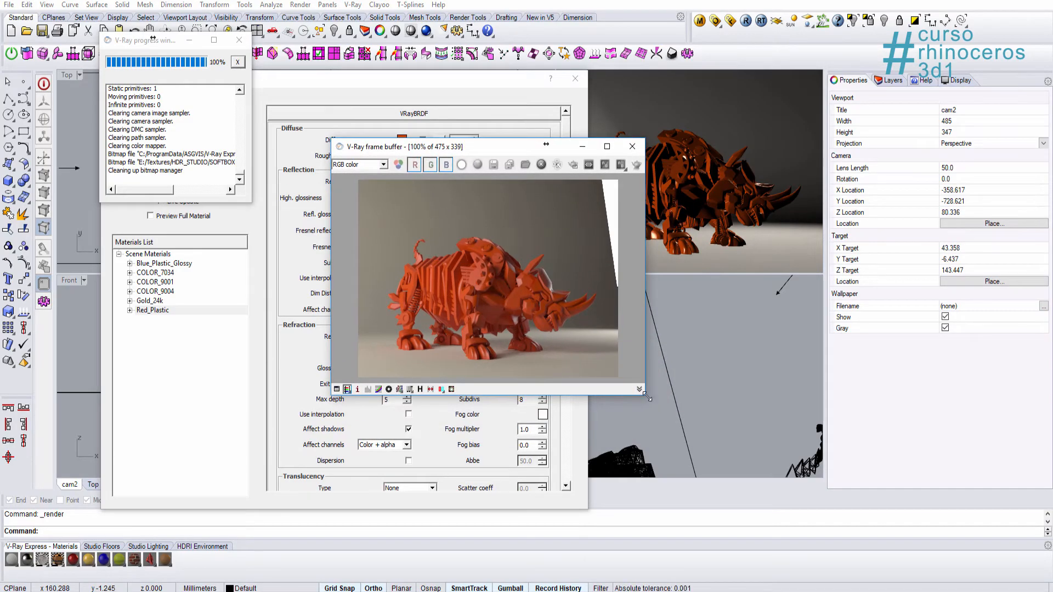
pyautogui.moveTo(647, 395); pyautogui.dragTo(702, 457)
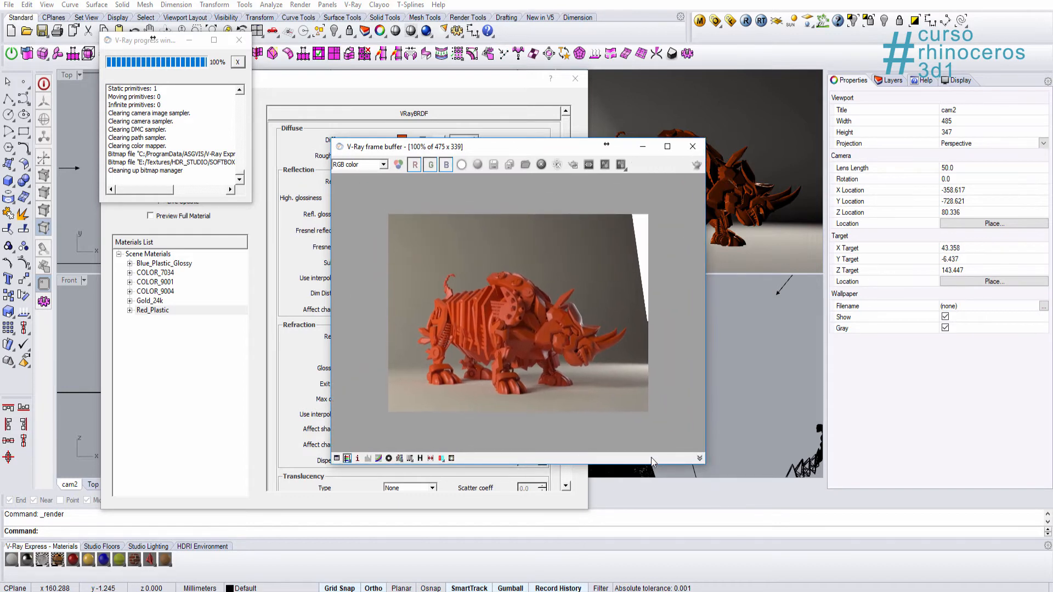
pyautogui.click(700, 459)
pyautogui.click(658, 470)
pyautogui.click(727, 436)
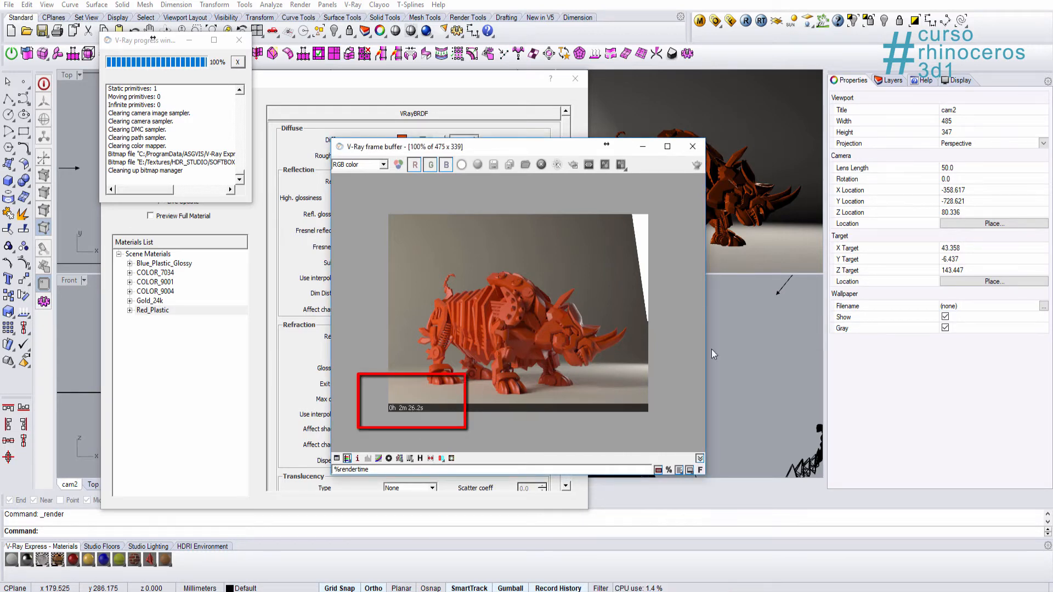
# - Inspect the V-Ray render of the rhino up close and close the frame buffer
pyautogui.scroll(1, 519, 321)
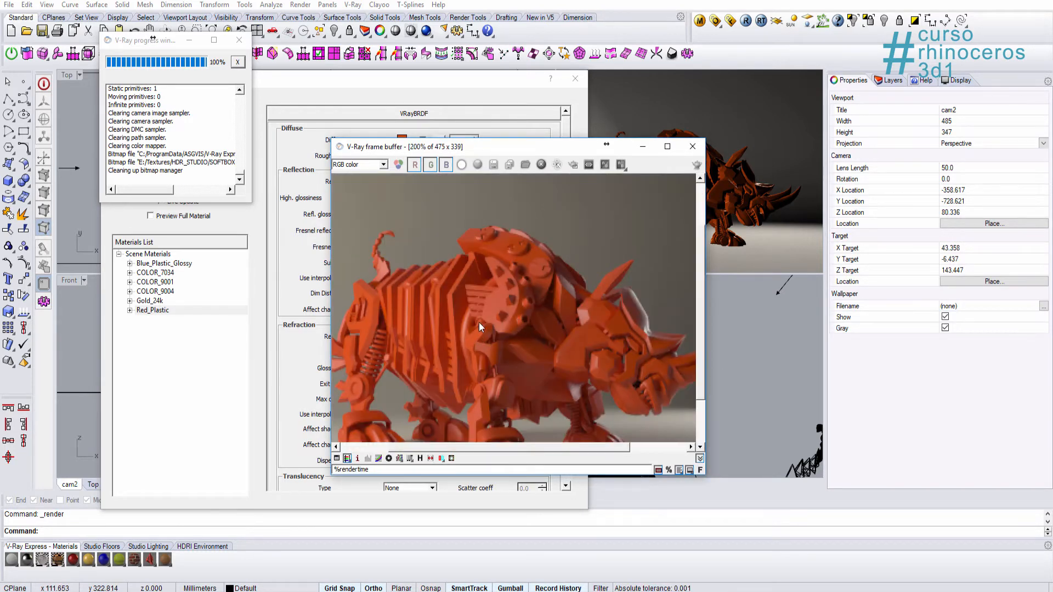
pyautogui.scroll(-1, 521, 351)
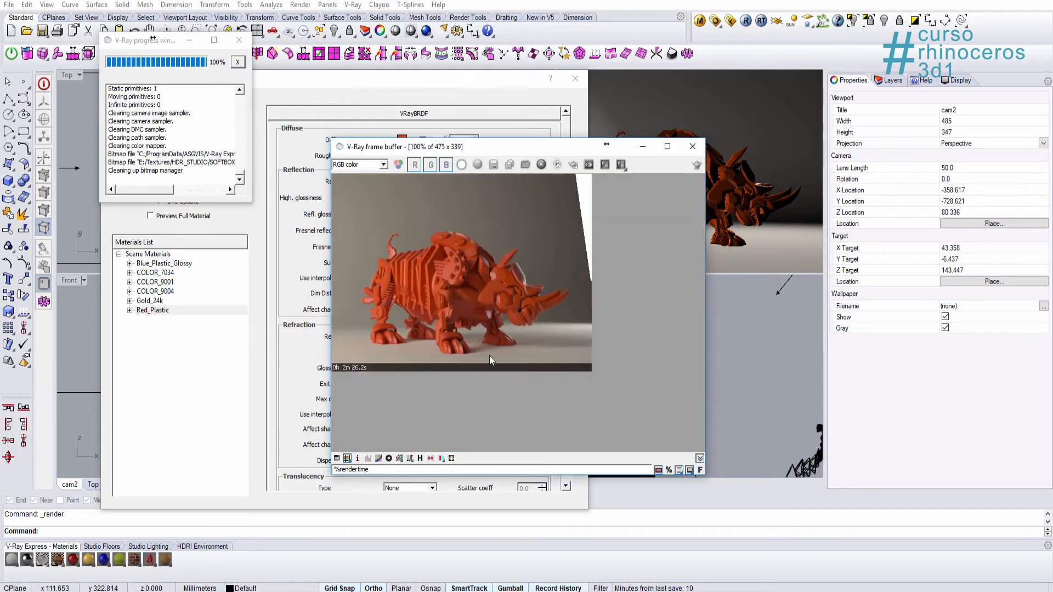
pyautogui.scroll(1, 465, 345)
pyautogui.click(692, 146)
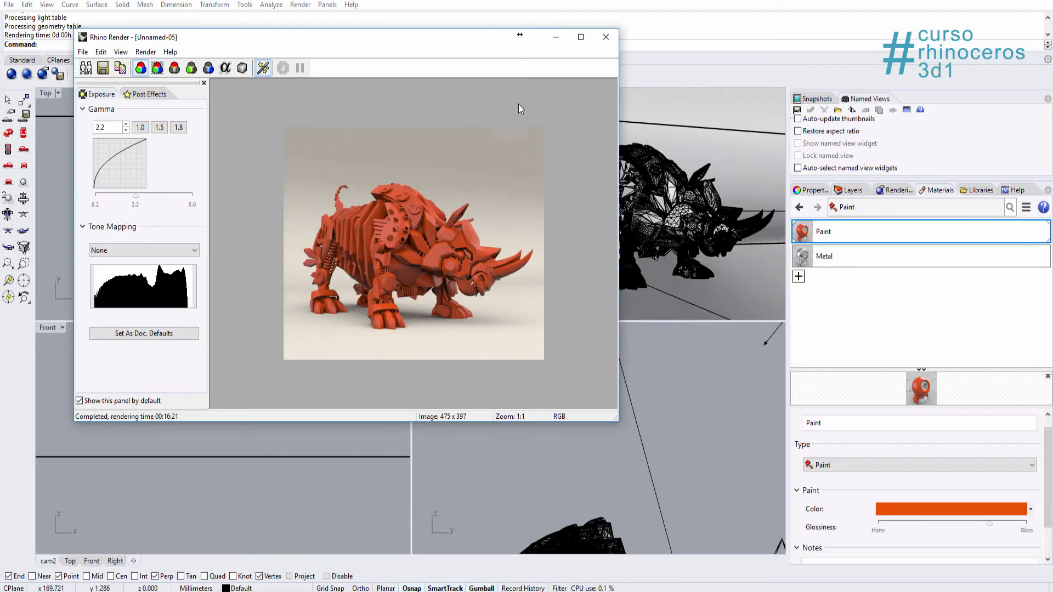
# - Close the Rhino Render window and add a new Custom material with its default name
pyautogui.moveTo(394, 42); pyautogui.dragTo(497, 69)
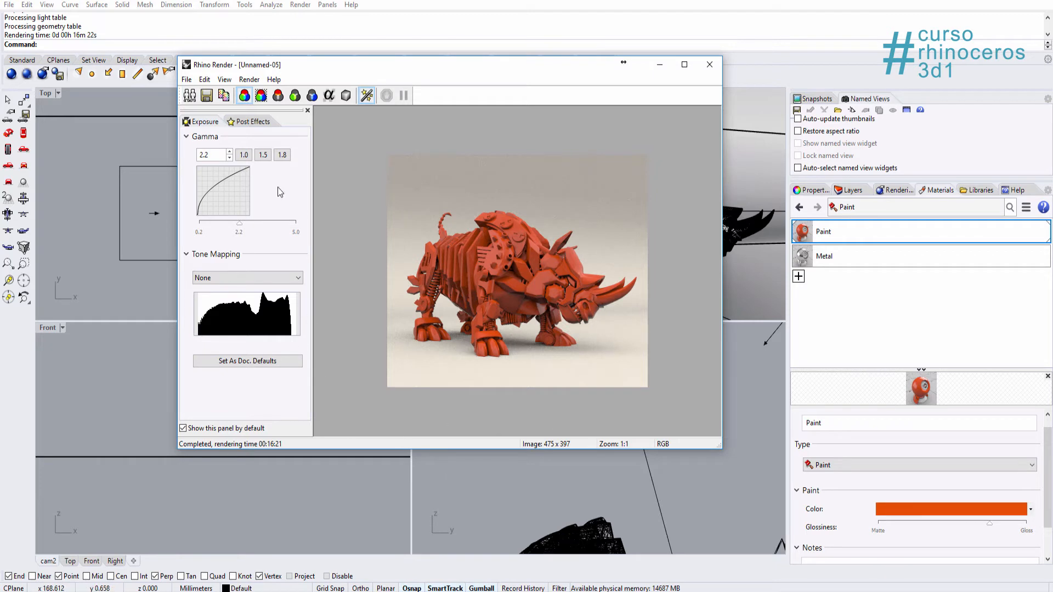
pyautogui.click(710, 65)
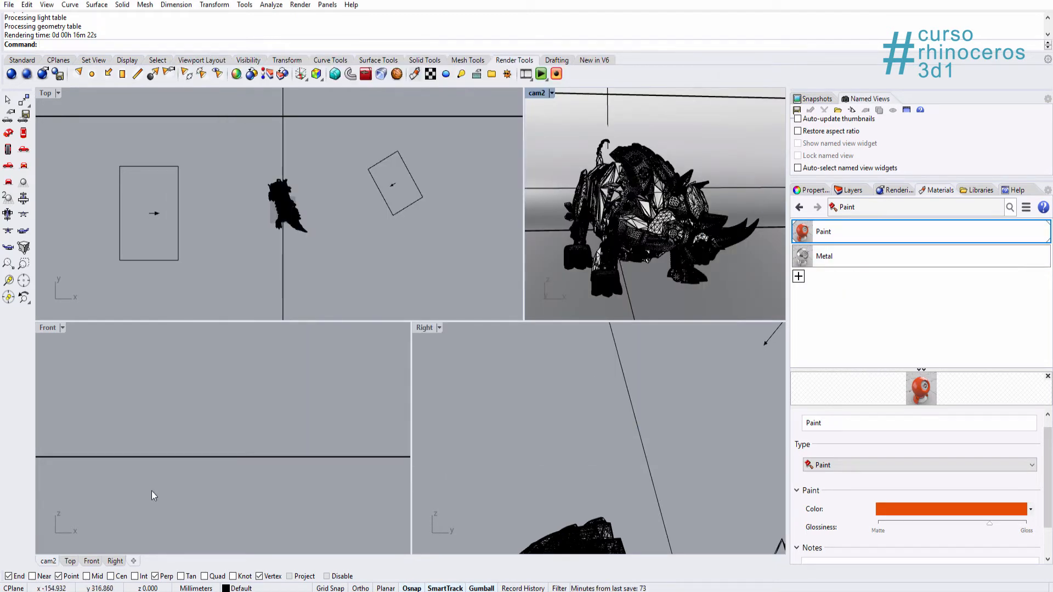
pyautogui.click(820, 255)
pyautogui.scroll(-1, 880, 416)
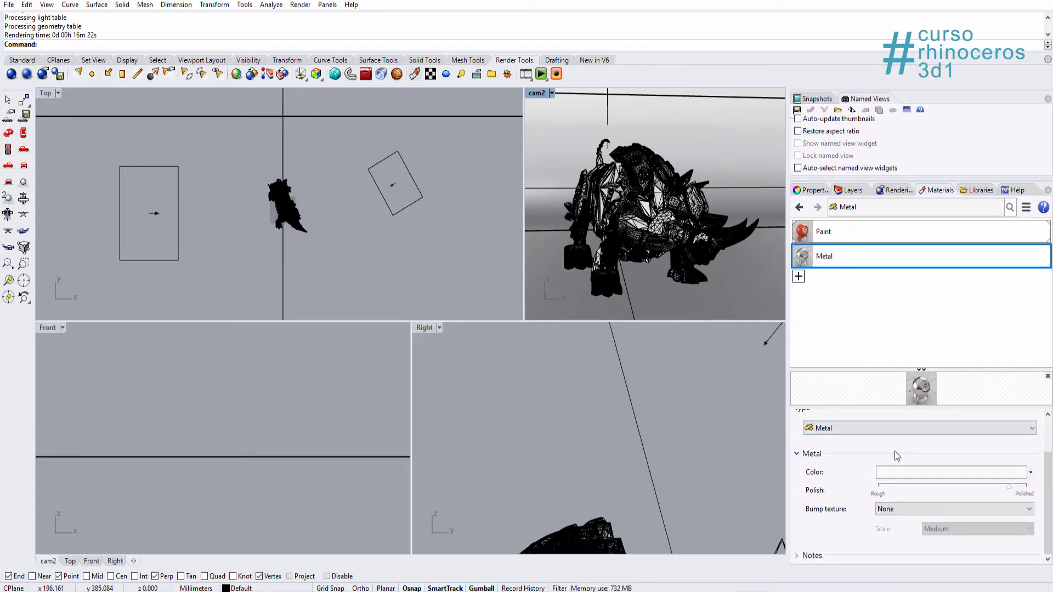
pyautogui.click(798, 277)
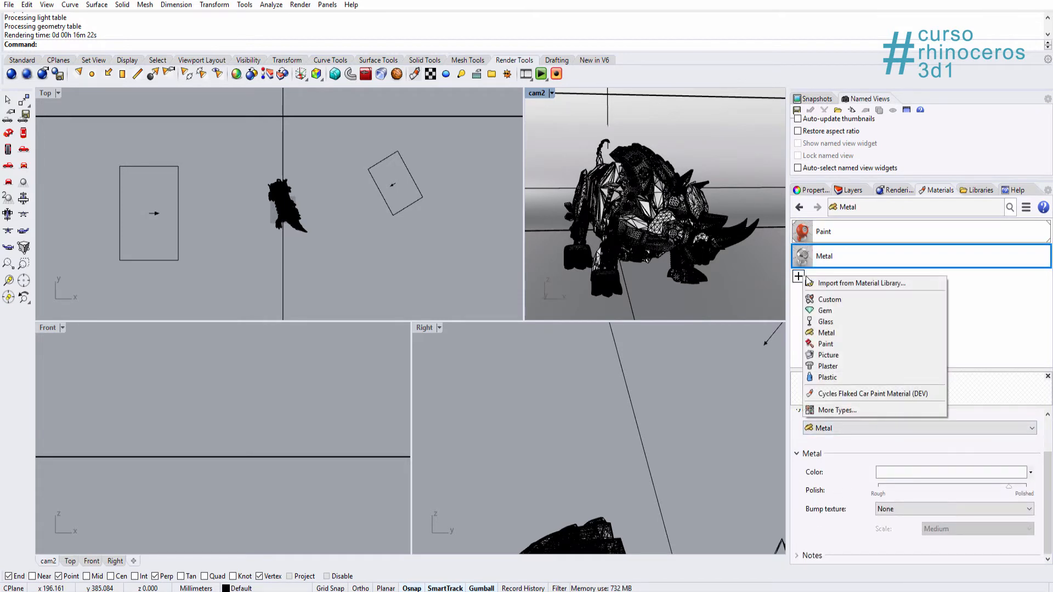
pyautogui.click(830, 298)
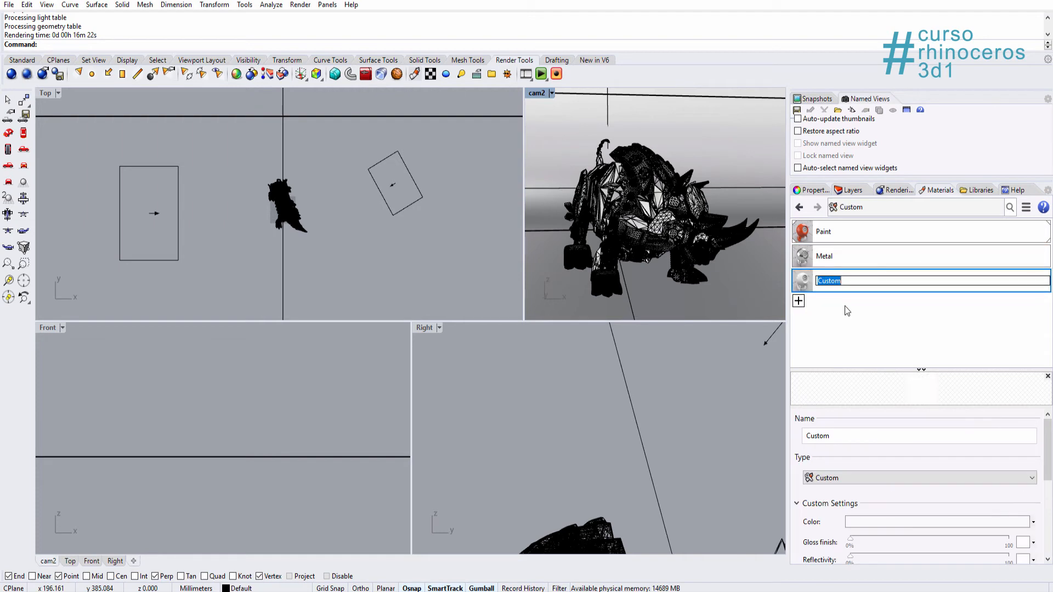
pyautogui.press('Return')
# - Keep the Custom material's Reflectivity at 0% and enable Fresnel reflectivity in its advanced settings
pyautogui.scroll(-2, 872, 439)
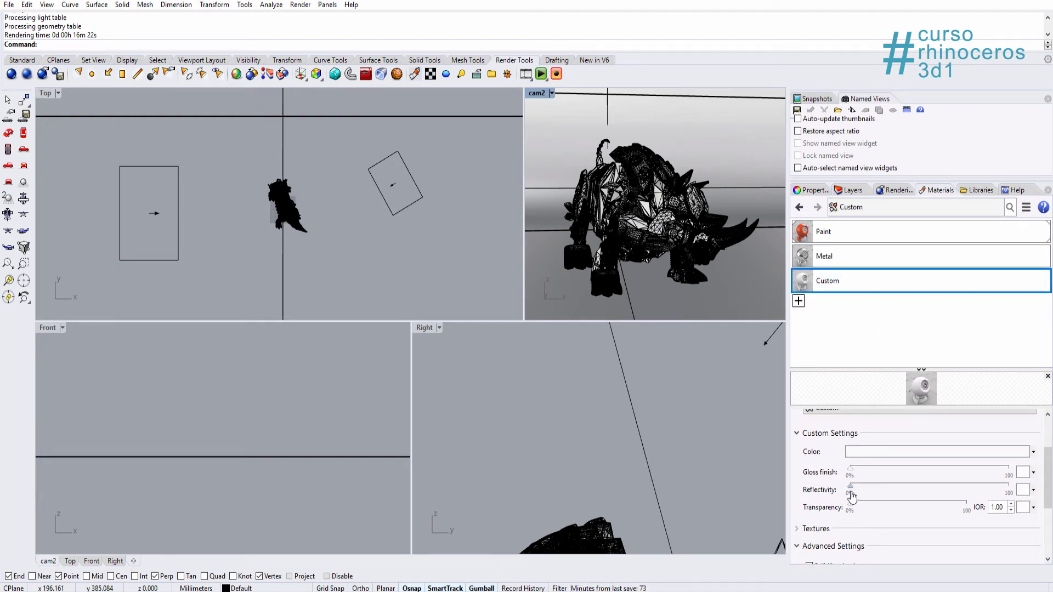
pyautogui.moveTo(852, 489); pyautogui.dragTo(844, 491)
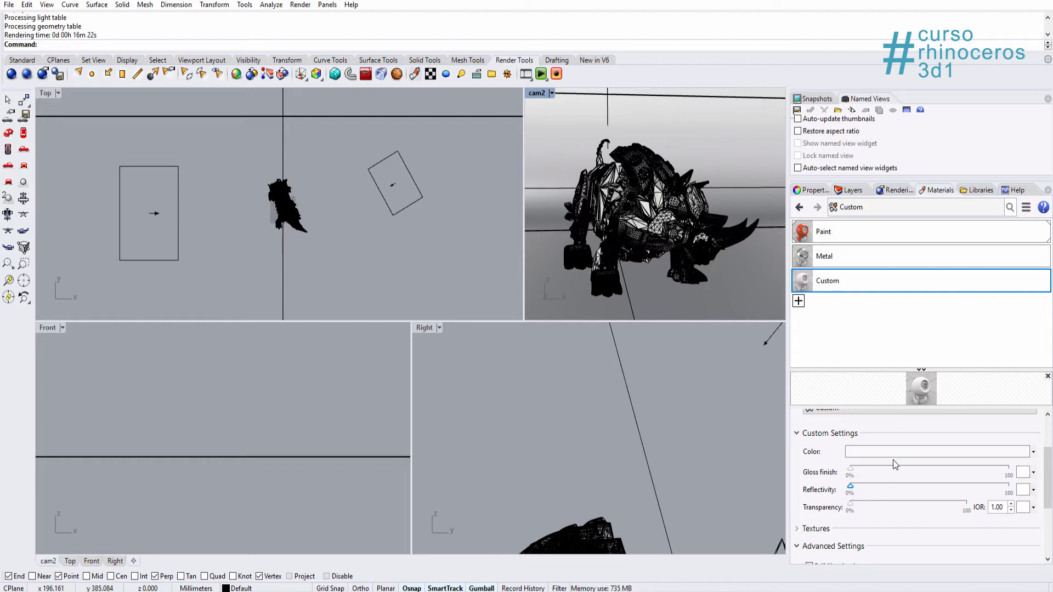
pyautogui.scroll(-3, 867, 502)
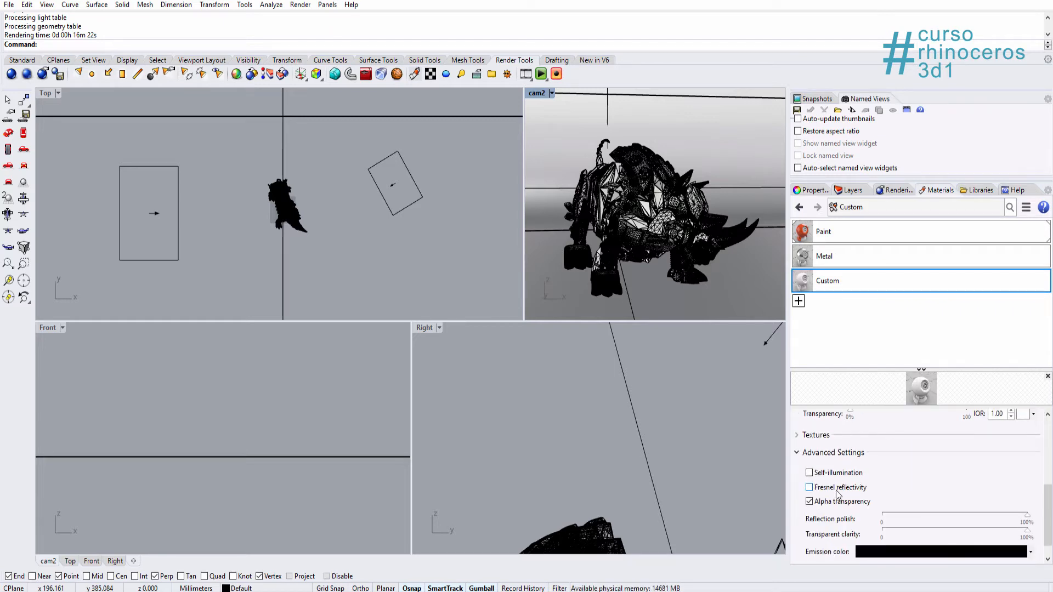
pyautogui.click(837, 488)
# - Set the cam2 viewport to the Rendered display mode and apply the Custom material to the rhino
pyautogui.click(536, 93)
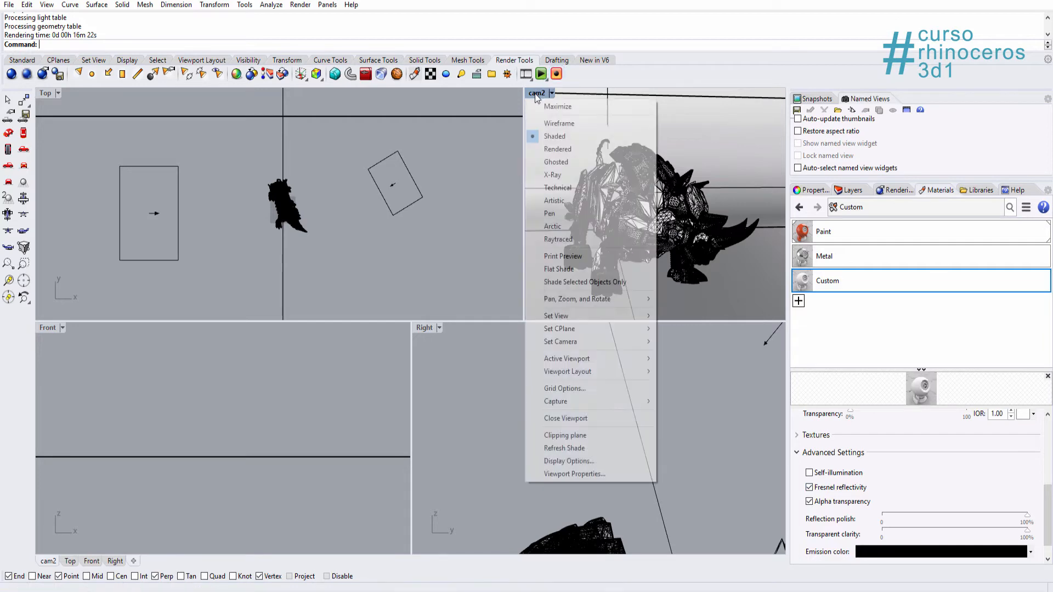
pyautogui.click(549, 149)
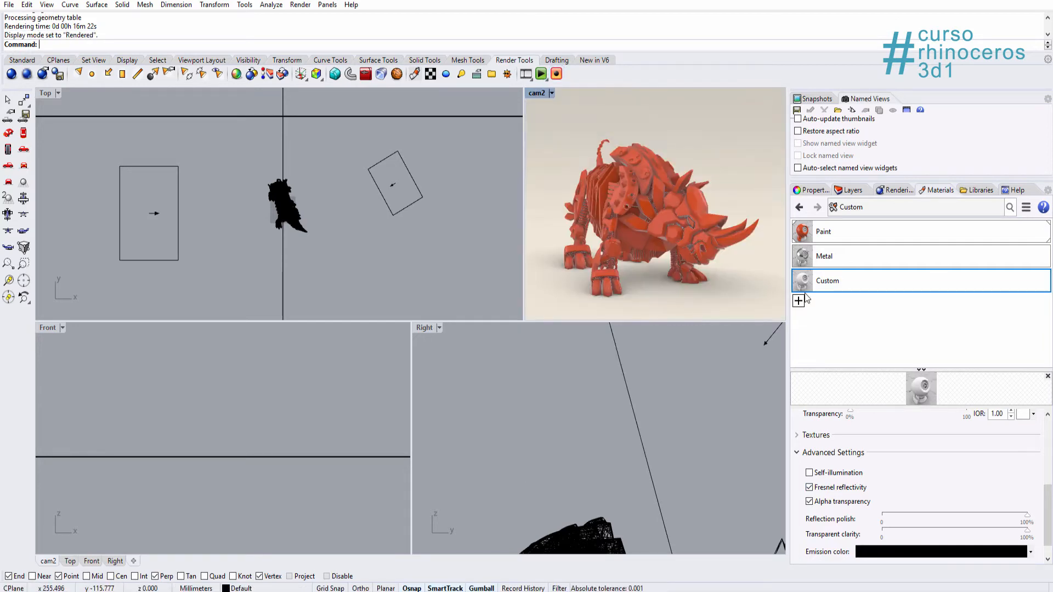
pyautogui.click(679, 229)
pyautogui.click(648, 297)
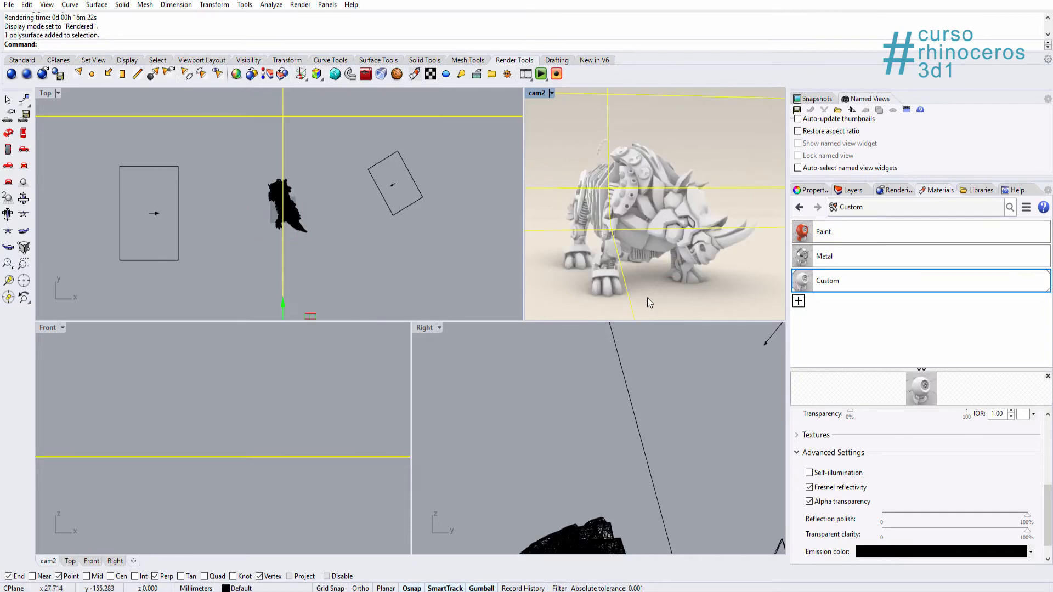
# - Maximize the cam2 viewport and frame the rhino up close from its side
pyautogui.scroll(5, 677, 176)
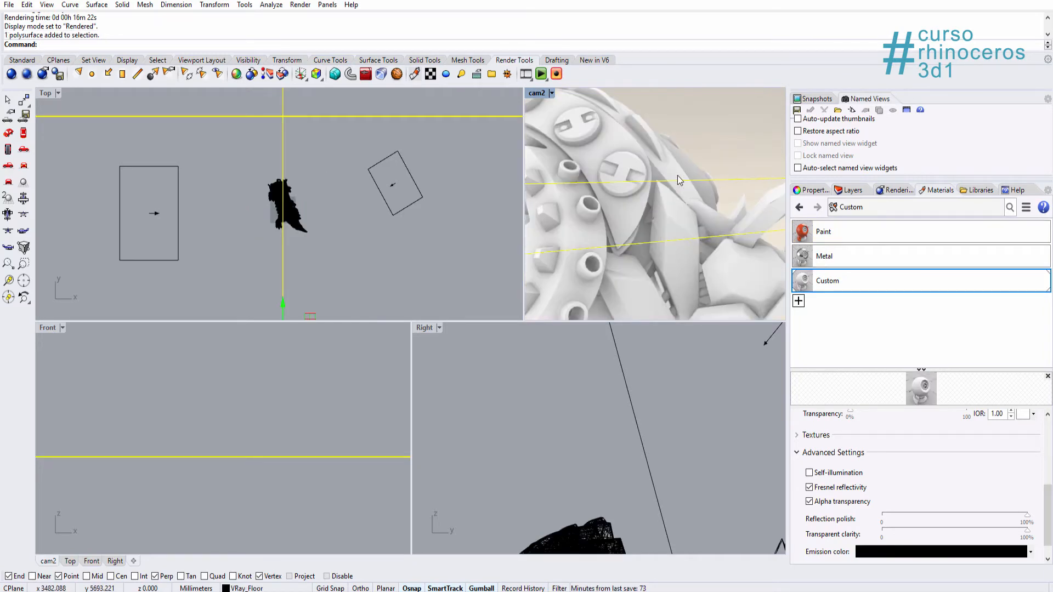
pyautogui.doubleClick(535, 94)
pyautogui.moveTo(446, 274); pyautogui.dragTo(359, 294, button='right')
pyautogui.scroll(-10, 359, 294)
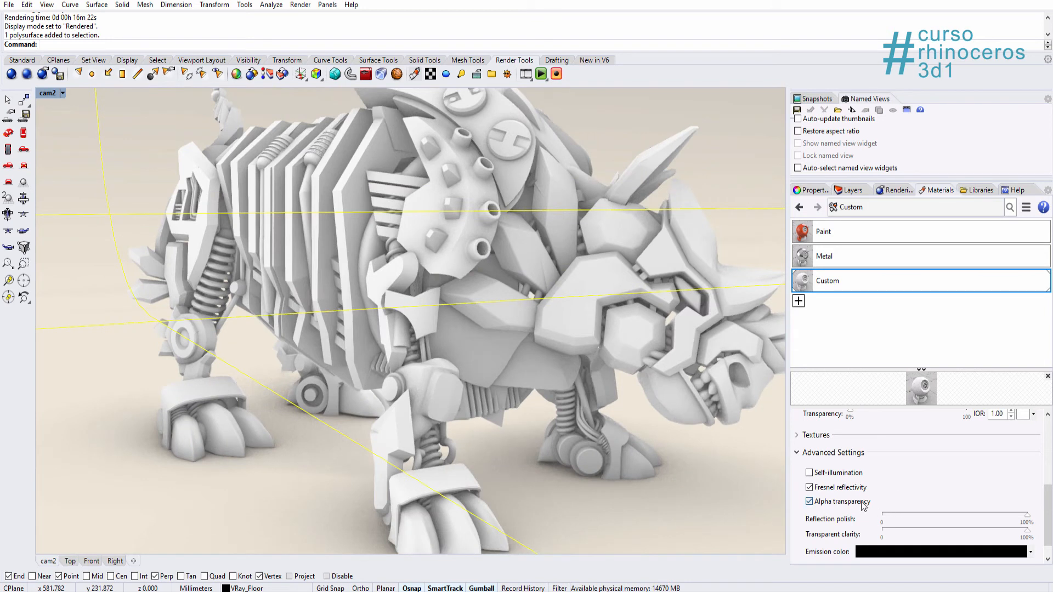
# - Disable the Custom material's Alpha transparency and try Self-illumination on and off, leaving Reflection polish at 100%
pyautogui.click(864, 502)
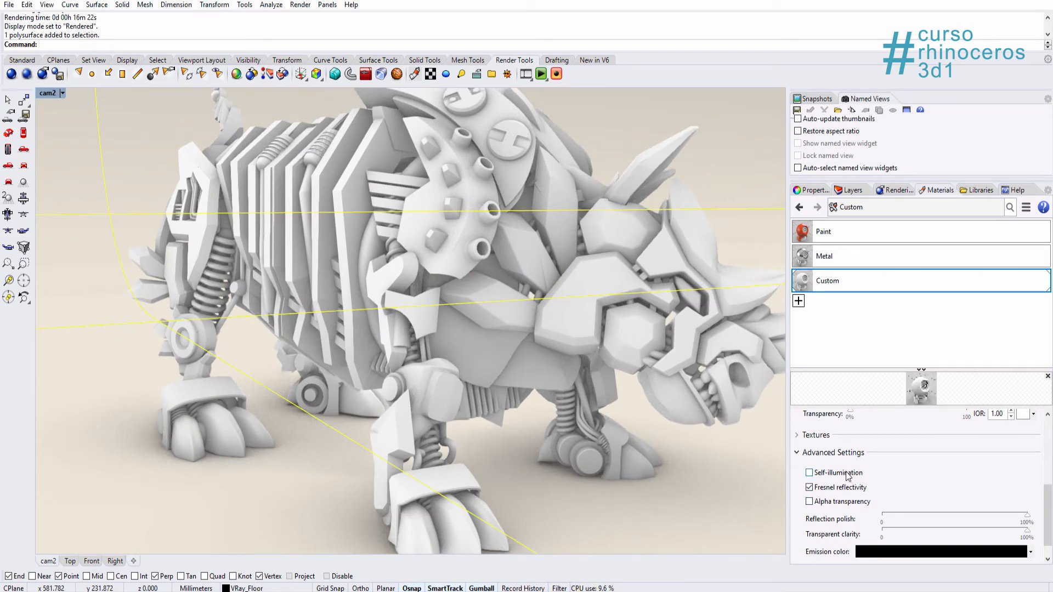
pyautogui.click(849, 475)
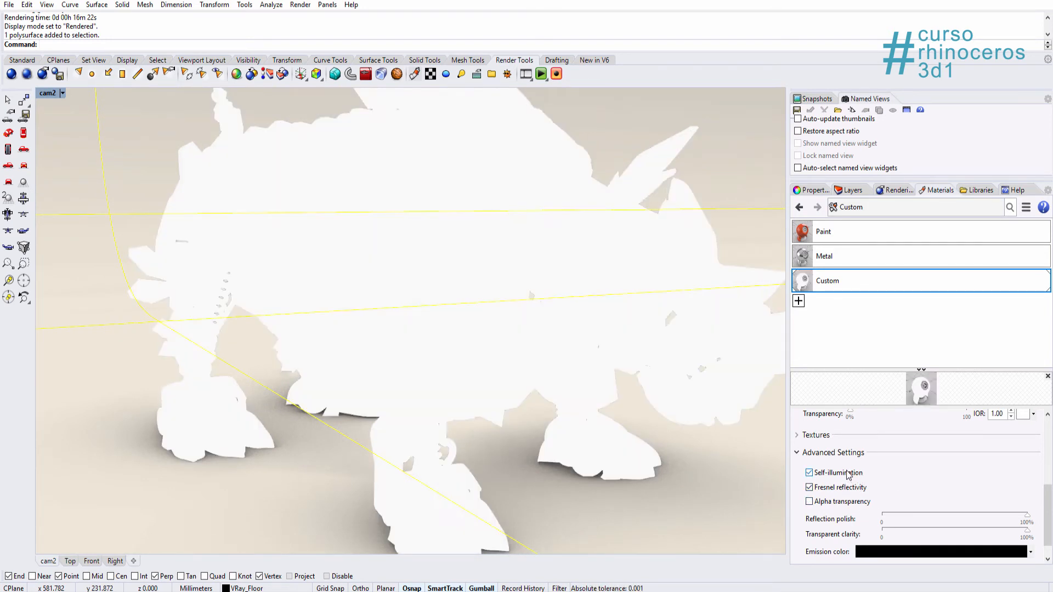
pyautogui.click(848, 474)
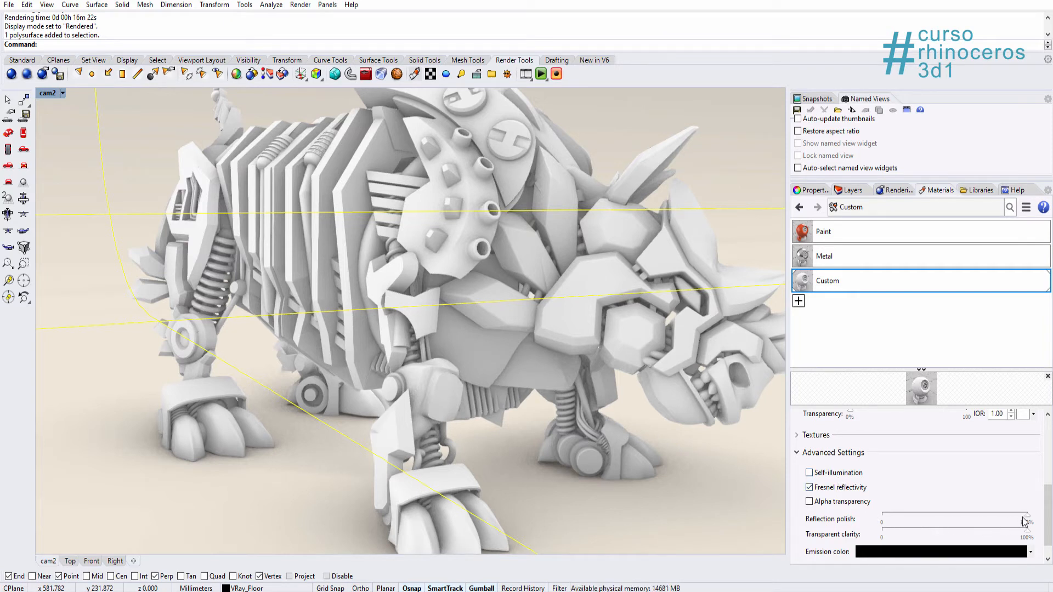
pyautogui.moveTo(1027, 519); pyautogui.dragTo(1048, 525)
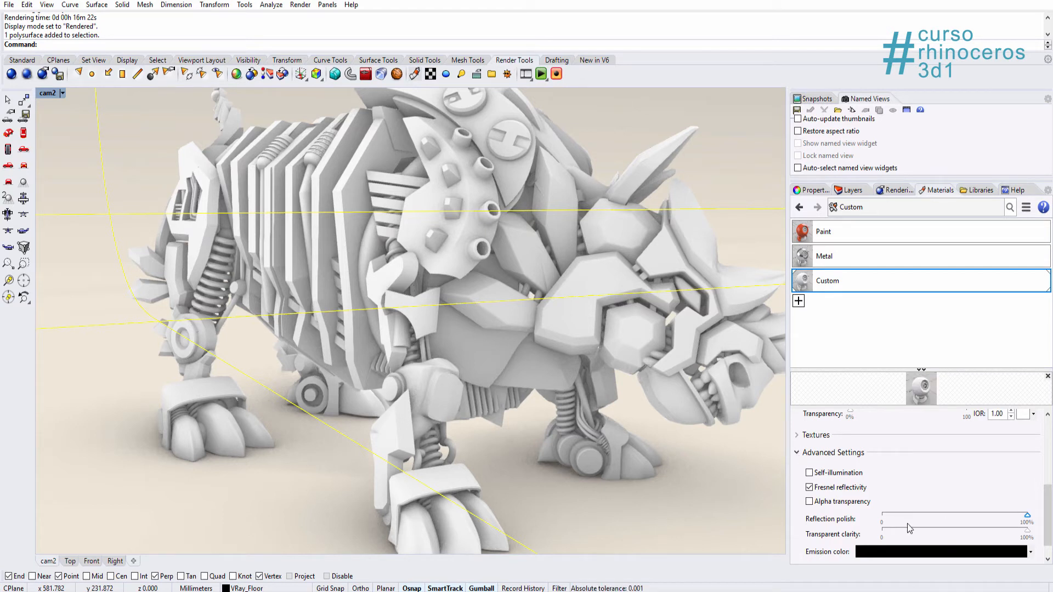
pyautogui.click(795, 449)
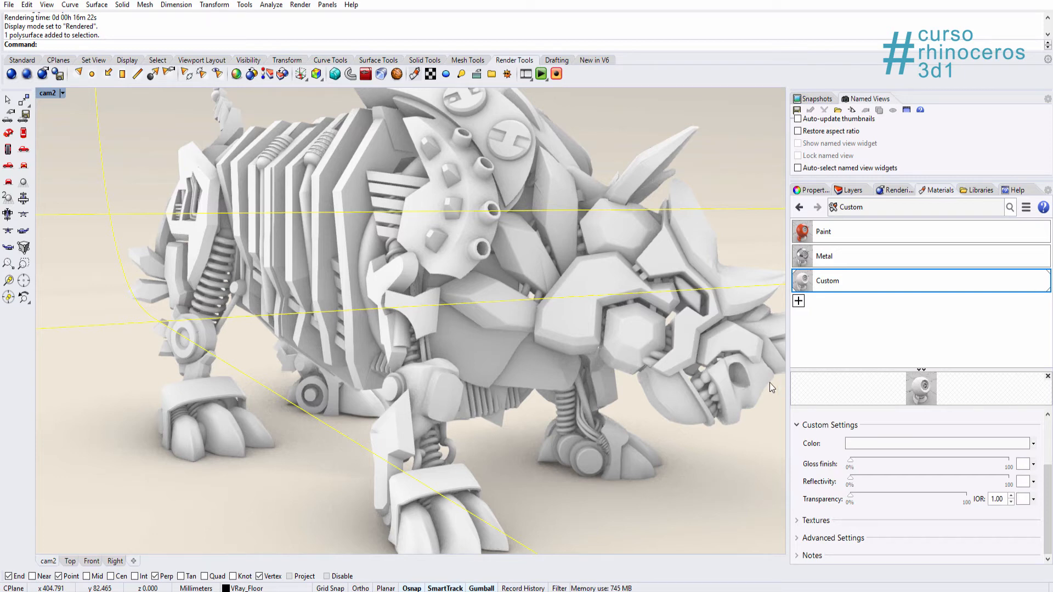
# - Apply the orange Paint material to the rhino again and turn the view toward its head
pyautogui.scroll(-3, 273, 323)
pyautogui.scroll(2, 286, 335)
pyautogui.moveTo(379, 357); pyautogui.dragTo(399, 368, button='right')
pyautogui.click(542, 472)
pyautogui.moveTo(574, 465)
pyautogui.mouseDown(button='right')
pyautogui.moveTo(458, 464)
pyautogui.moveTo(298, 362)
pyautogui.moveTo(548, 329)
pyautogui.moveTo(724, 330)
pyautogui.mouseUp(button='right')
pyautogui.moveTo(856, 232); pyautogui.dragTo(549, 335)
pyautogui.moveTo(538, 346); pyautogui.dragTo(362, 378, button='right')
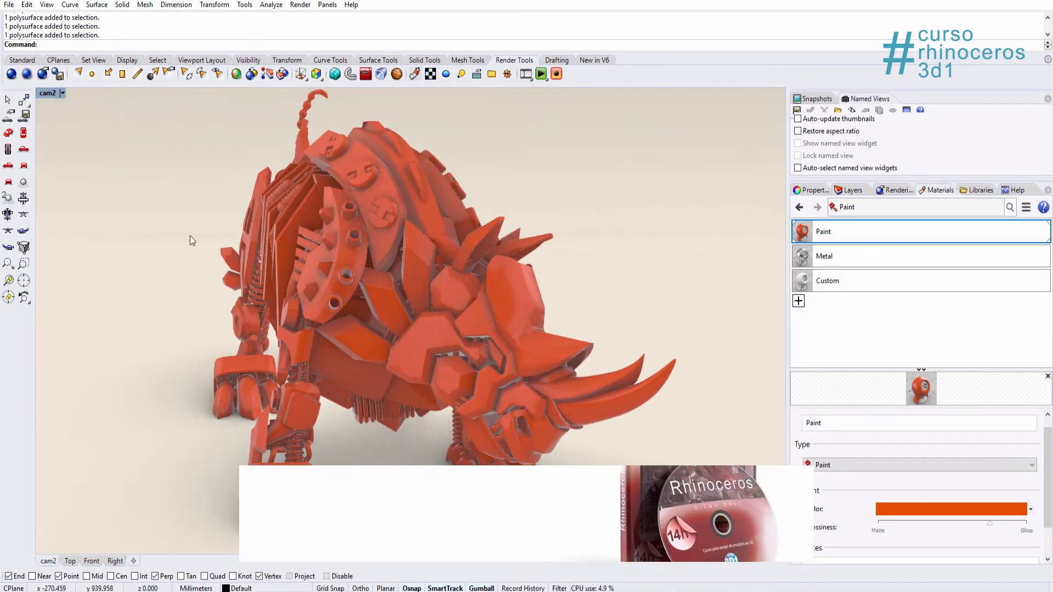
# - Set cam2 to the Raytraced display mode, restore the four-viewport layout and enlarge the cam2 viewport
pyautogui.click(43, 94)
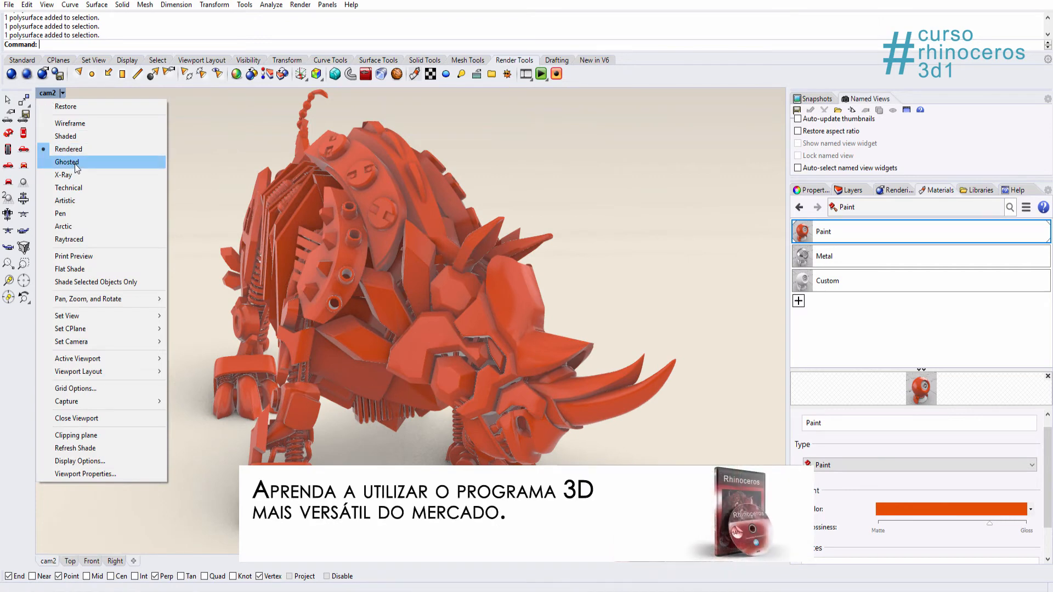
pyautogui.click(84, 240)
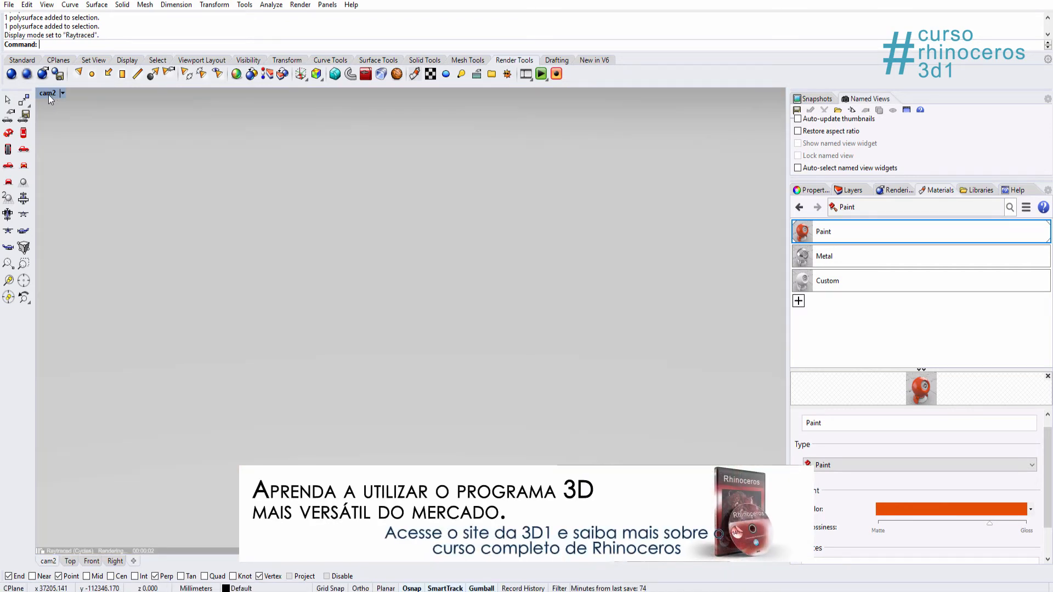
pyautogui.doubleClick(48, 96)
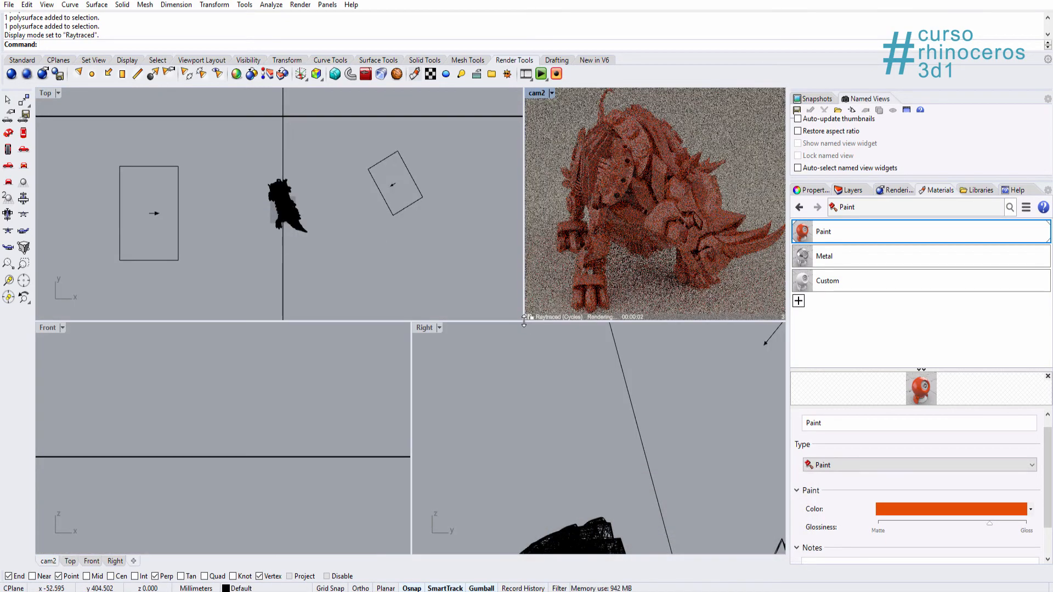
pyautogui.moveTo(524, 321); pyautogui.dragTo(437, 382)
# - Examine the rhino in the Raytraced cam2 viewport from a more sideways angle while it renders
pyautogui.click(545, 331)
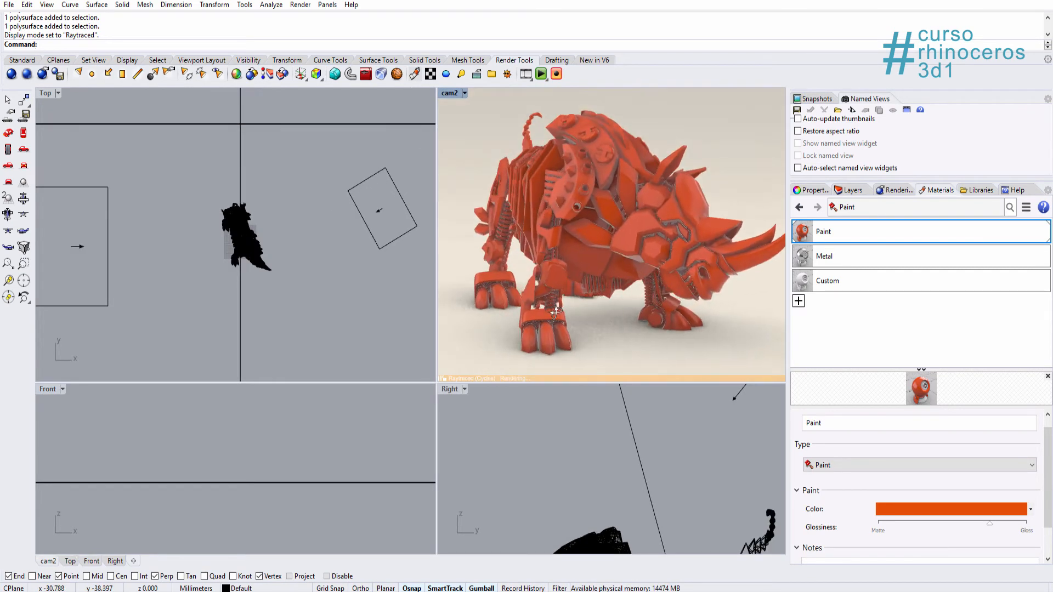
pyautogui.moveTo(556, 312); pyautogui.dragTo(570, 311, button='right')
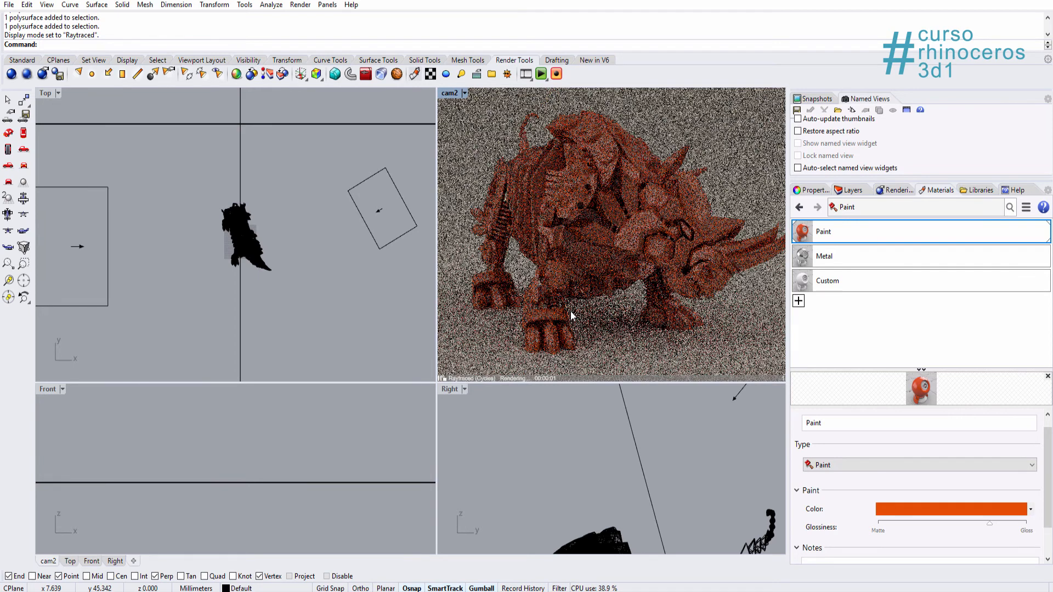
pyautogui.moveTo(574, 286)
pyautogui.keyDown('shift'); pyautogui.mouseDown(button='right')
pyautogui.moveTo(570, 300)
pyautogui.moveTo(592, 305)
pyautogui.mouseUp(button='right'); pyautogui.keyUp('shift')
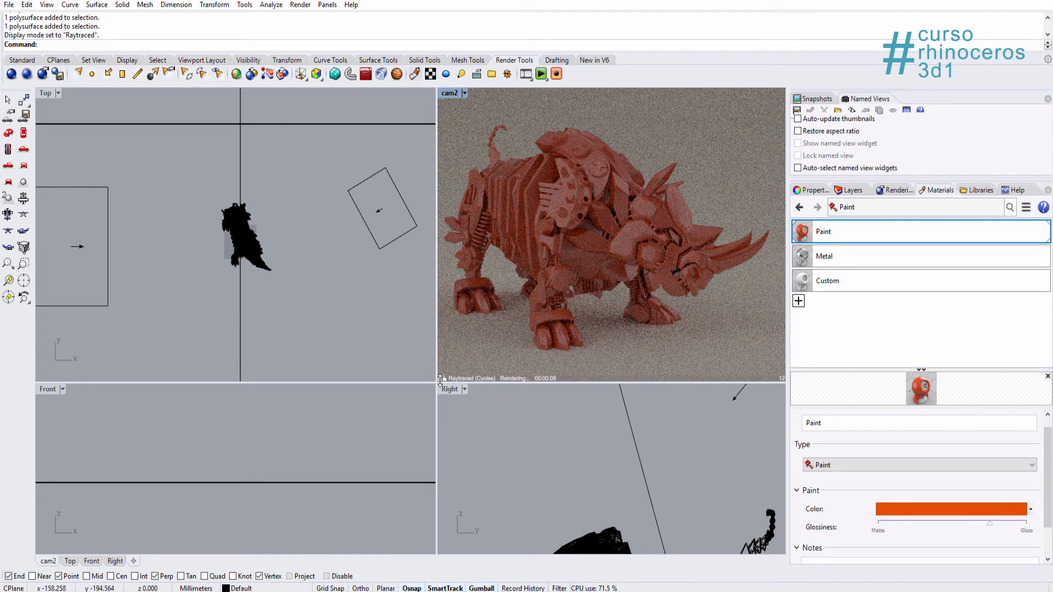
pyautogui.moveTo(555, 288); pyautogui.dragTo(583, 284)
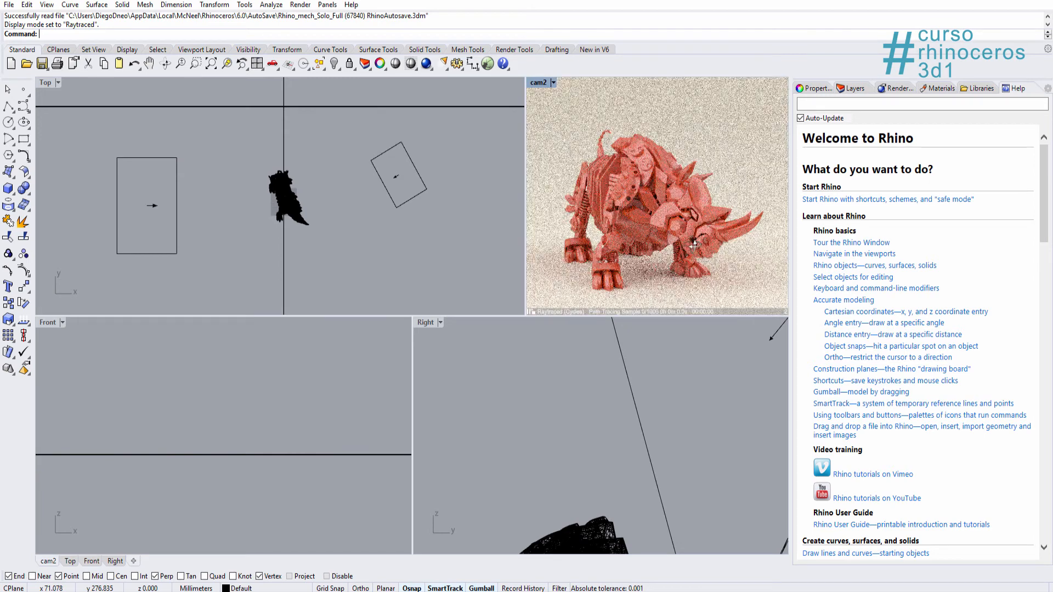
# - View the raytraced rhino from the front in cam2, pausing and resuming the viewport's ray tracing
pyautogui.moveTo(681, 244); pyautogui.dragTo(600, 247, button='right')
pyautogui.click(530, 311)
pyautogui.click(529, 312)
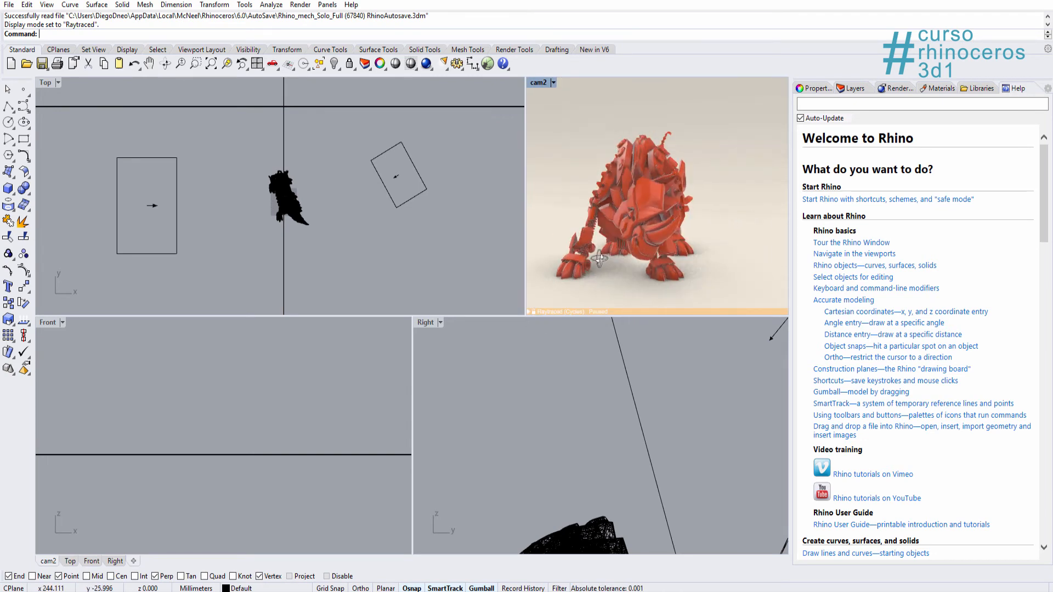
pyautogui.click(530, 312)
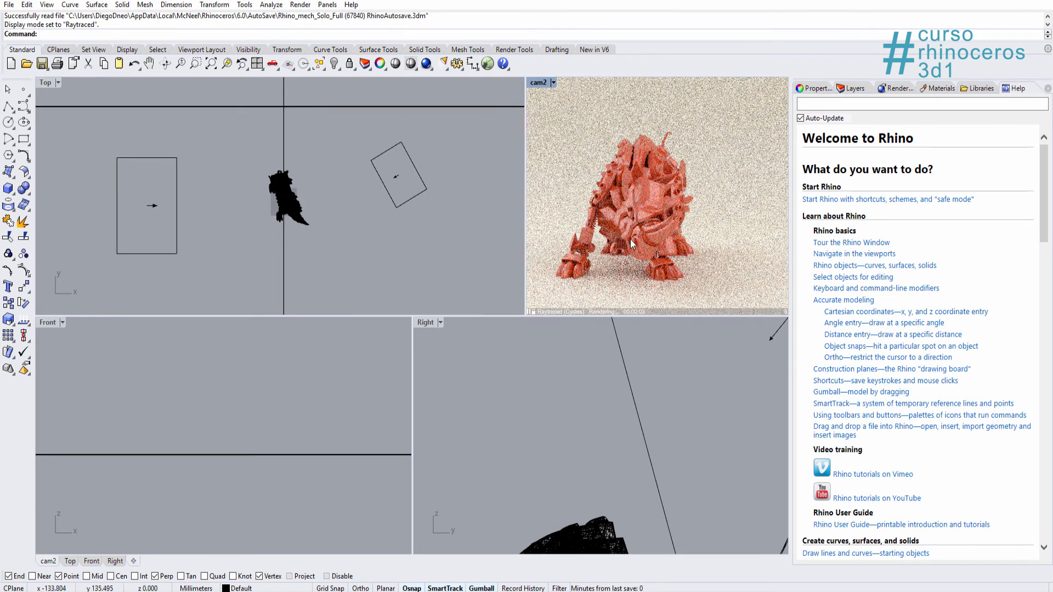
# - Turn the raytraced rhino in cam2 from the front to a three-quarter side view with its horn visible
pyautogui.moveTo(632, 240)
pyautogui.mouseDown(button='right')
pyautogui.moveTo(714, 242)
pyautogui.moveTo(600, 242)
pyautogui.moveTo(638, 241)
pyautogui.mouseUp(button='right')
pyautogui.click(534, 312)
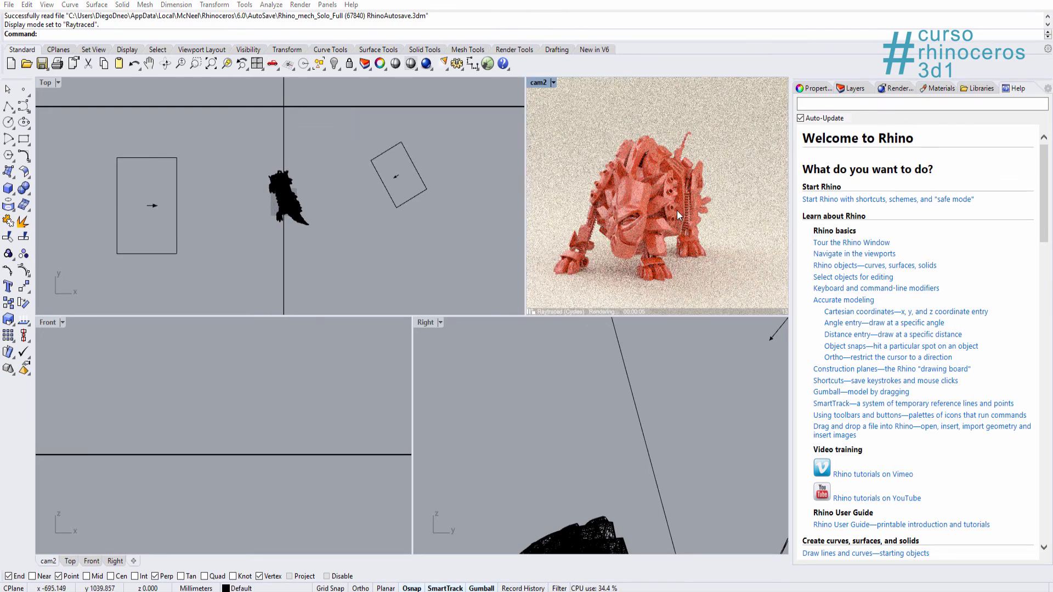
pyautogui.moveTo(606, 238); pyautogui.dragTo(660, 292, button='right')
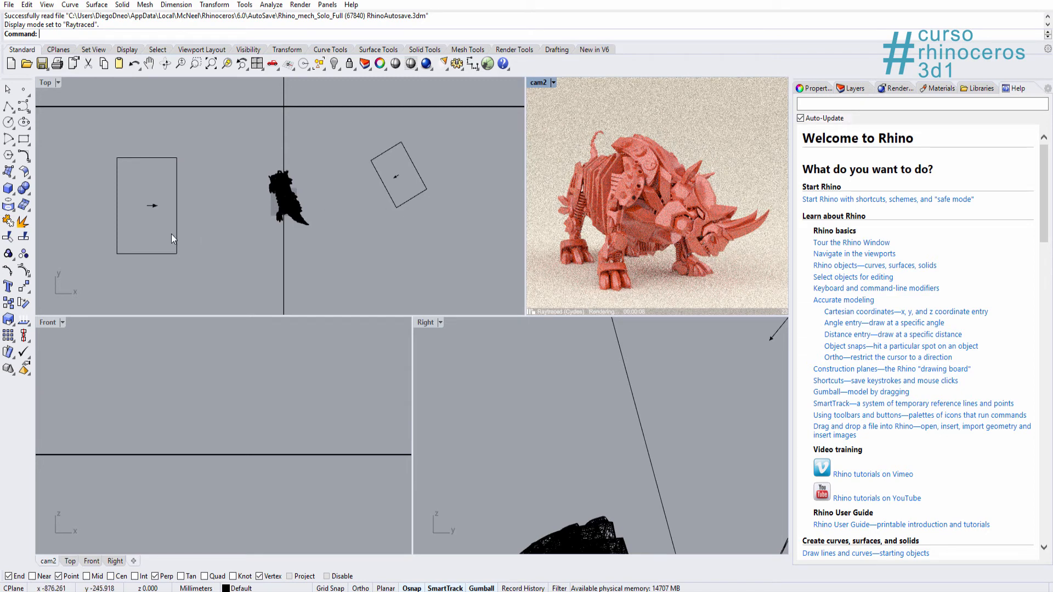
# - Switch on the larger rectangular light, Light 01, in the Top view and set its intensity to 50
pyautogui.click(149, 208)
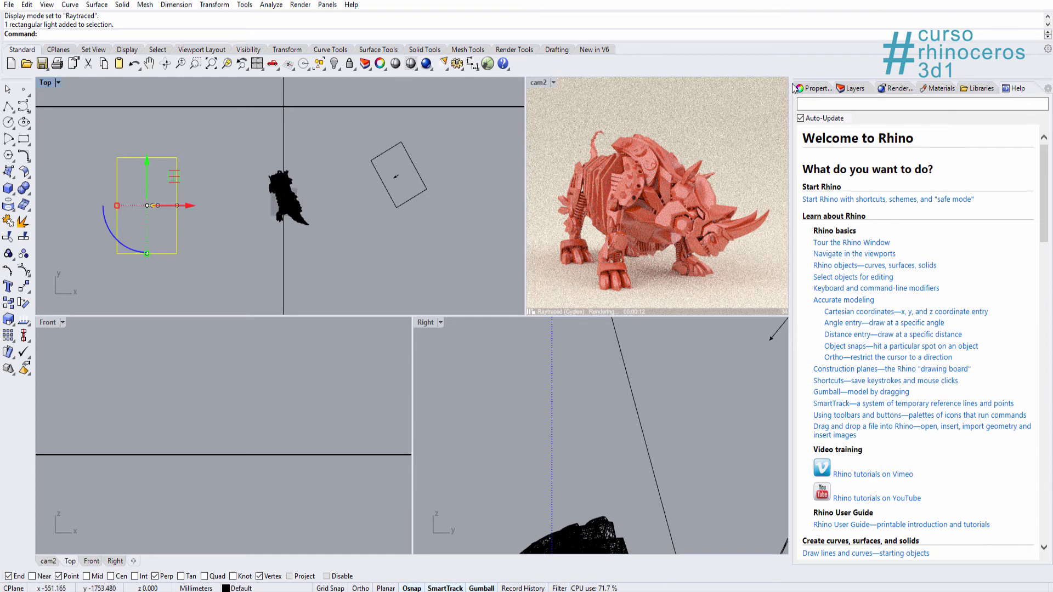
pyautogui.click(813, 87)
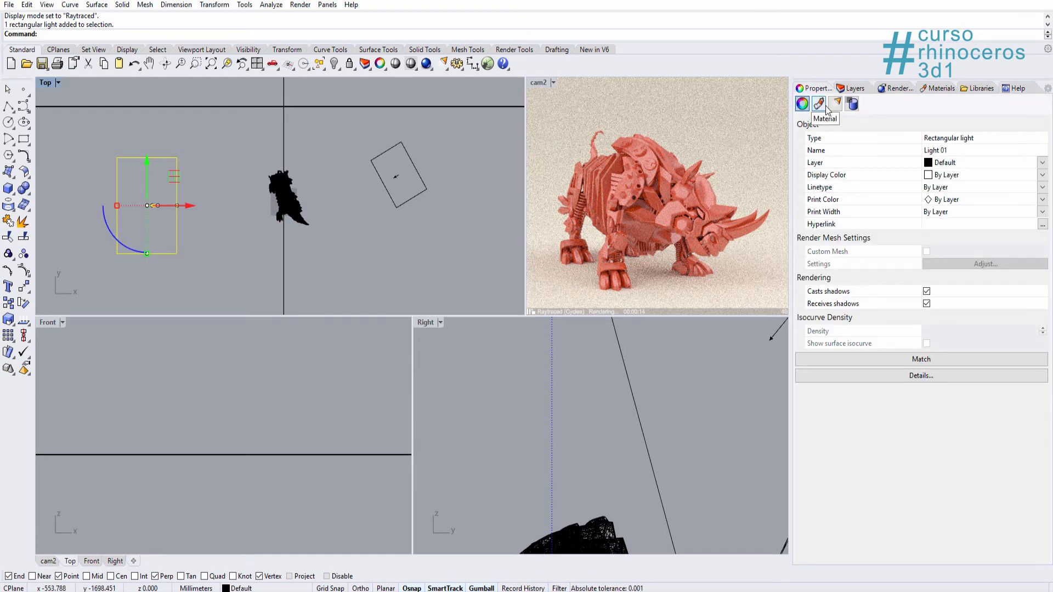
pyautogui.click(835, 103)
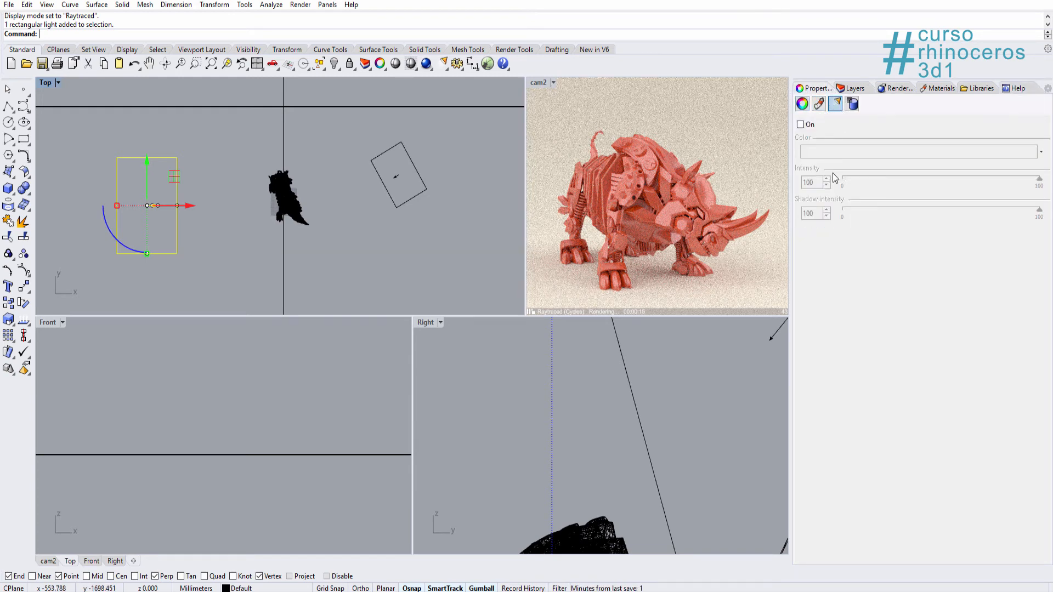
pyautogui.click(806, 128)
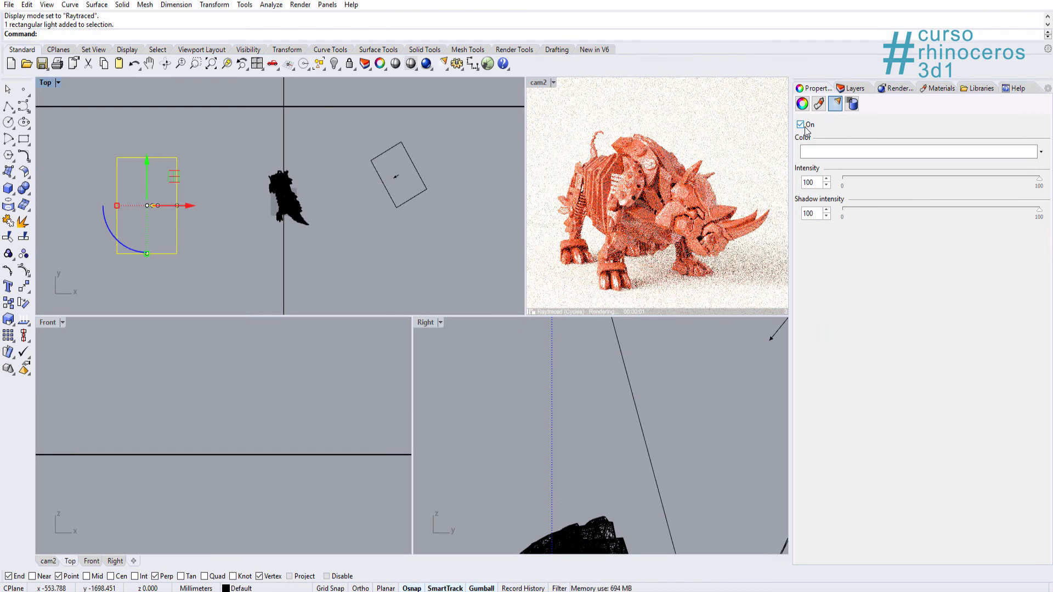
pyautogui.moveTo(1040, 180); pyautogui.dragTo(920, 187)
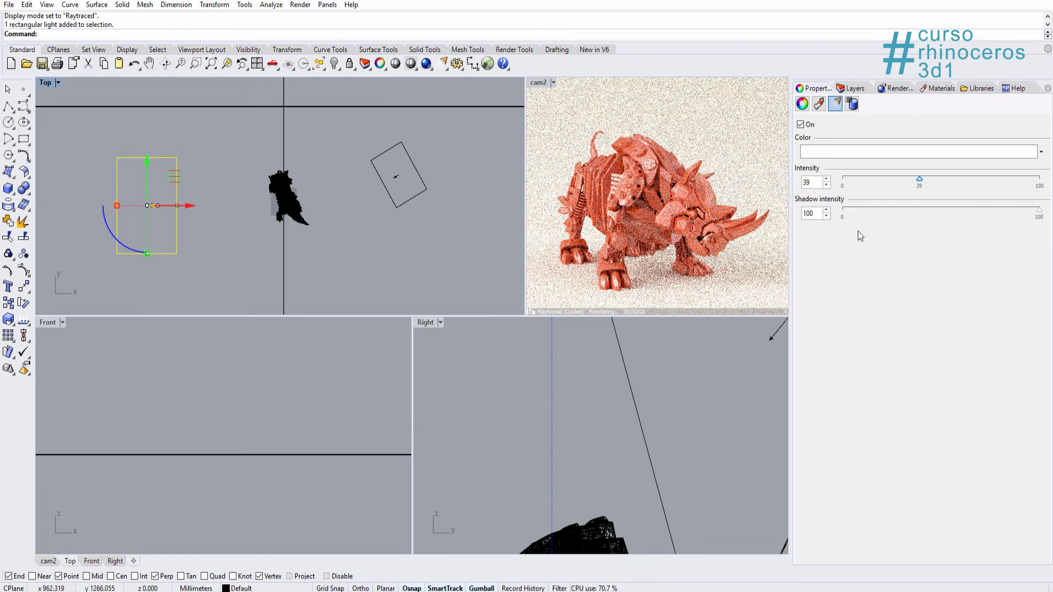
pyautogui.moveTo(920, 179); pyautogui.dragTo(942, 179)
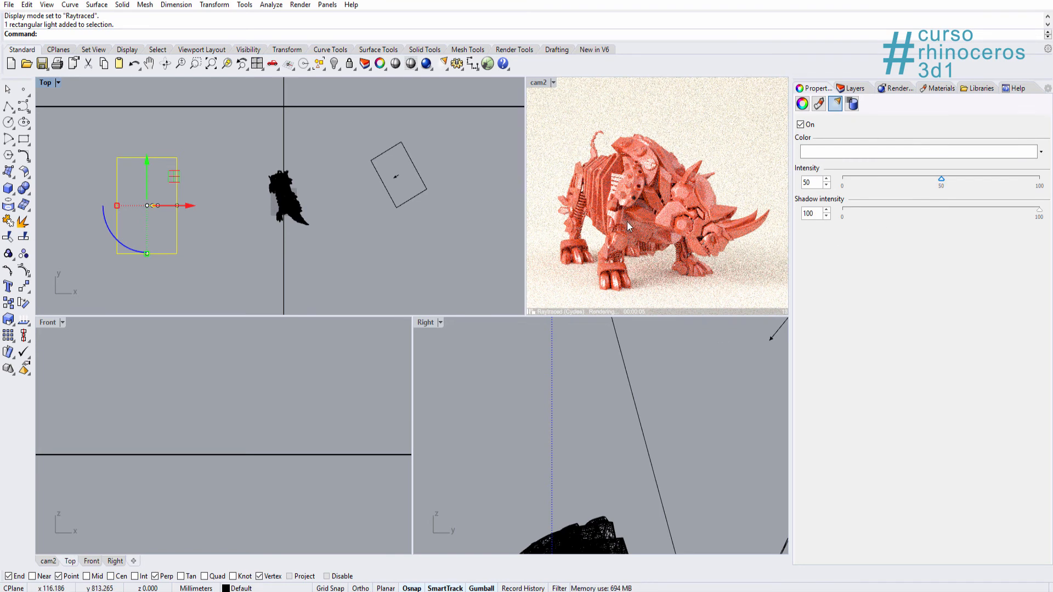
# - Choose the Raytraced display mode for cam2 again and bring up the Paint material's settings
pyautogui.click(537, 82)
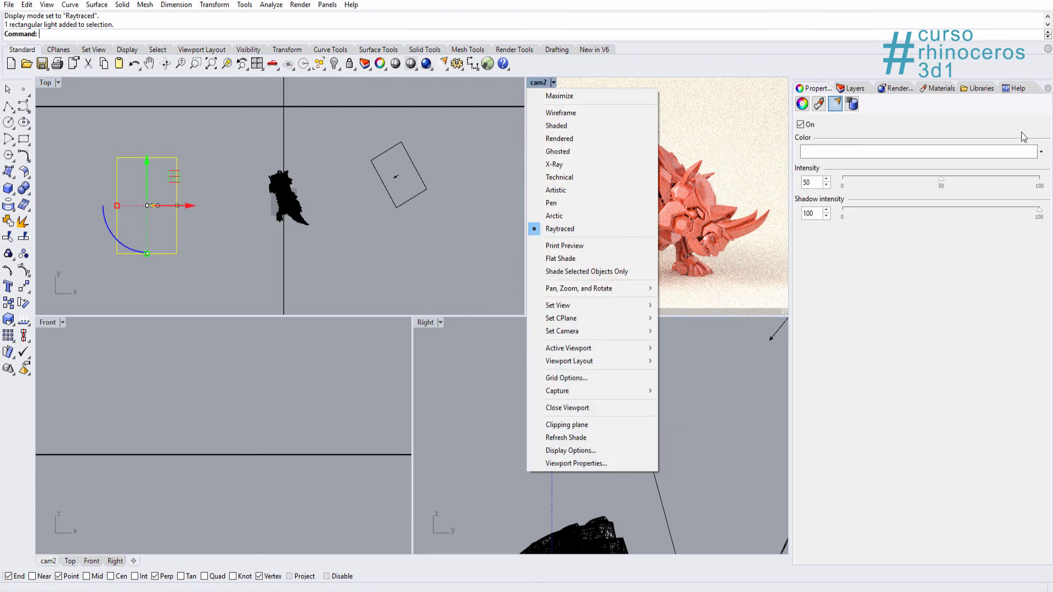
pyautogui.click(572, 229)
pyautogui.click(949, 90)
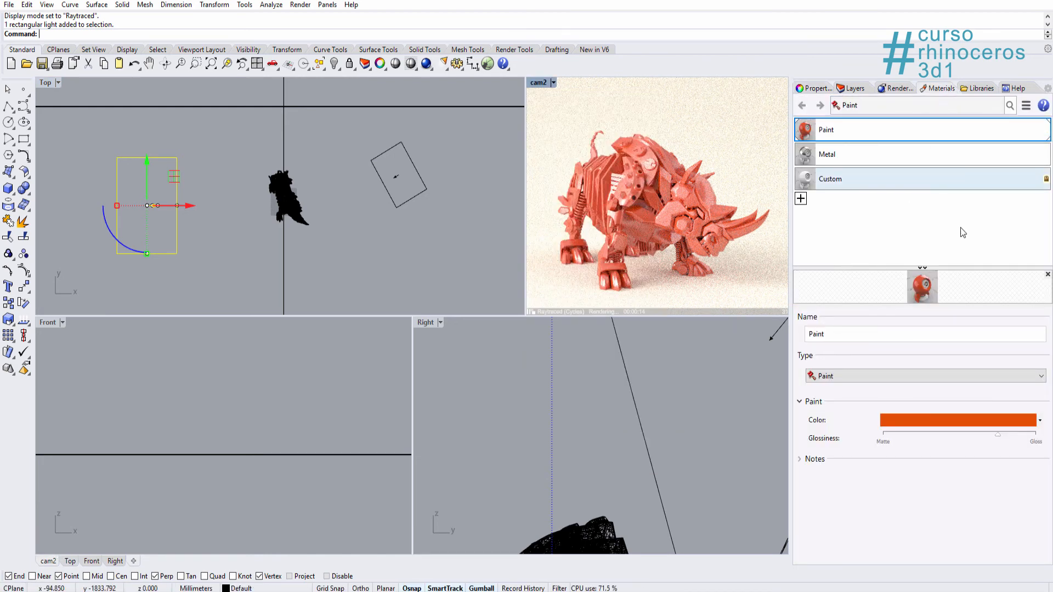